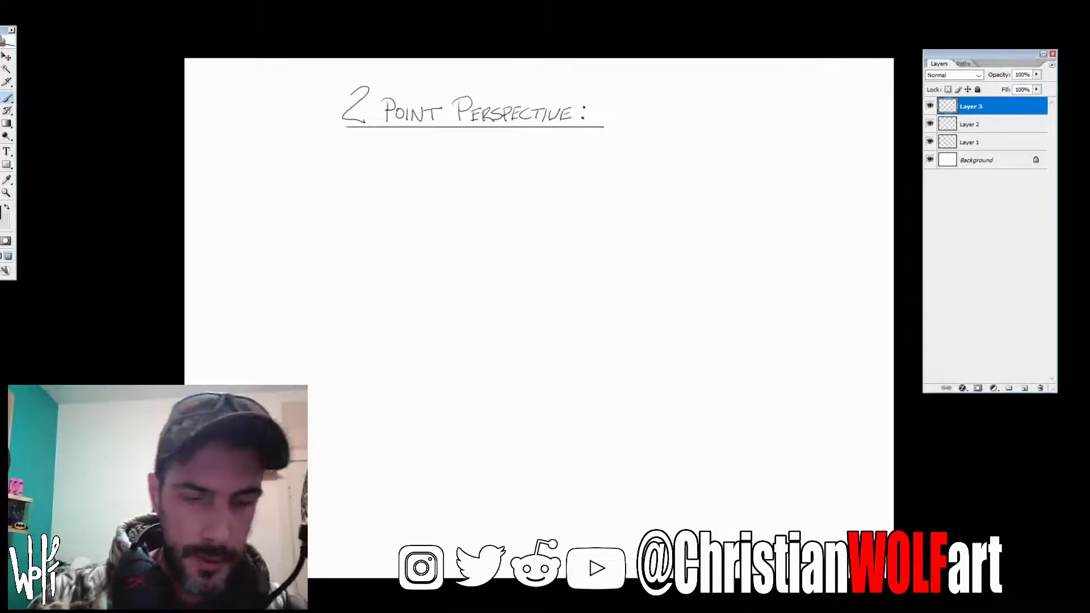
Step: Draw the long horizon line and mark the right vanishing point with an x
left_click_drag(489, 316, 455, 258)
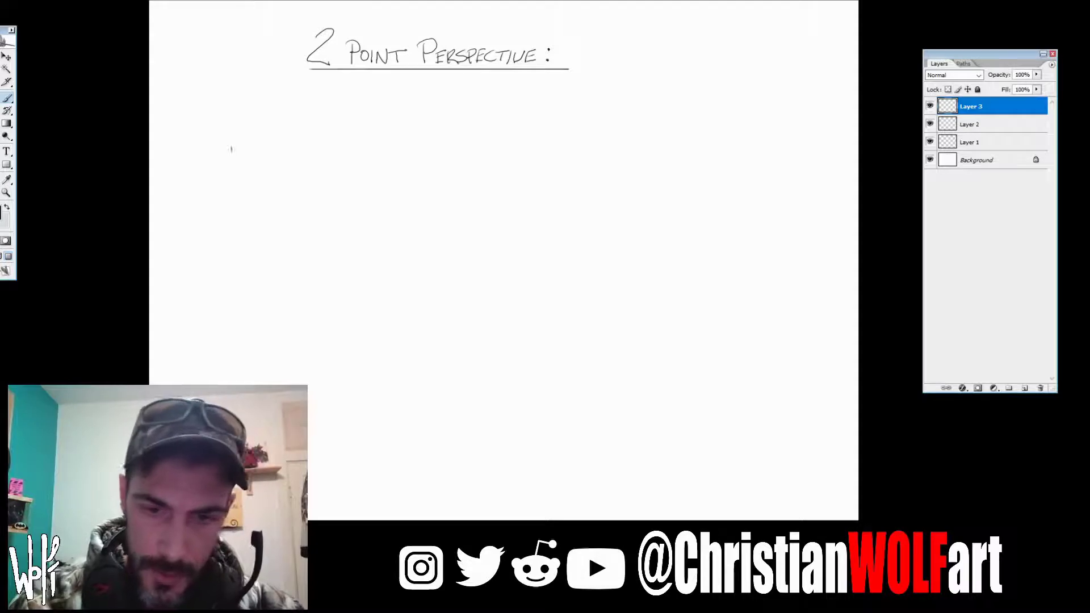
mouse_move(232, 146)
left_mouse_down()
mouse_move(232, 170)
mouse_move(235, 142)
mouse_move(831, 157)
left_mouse_up()
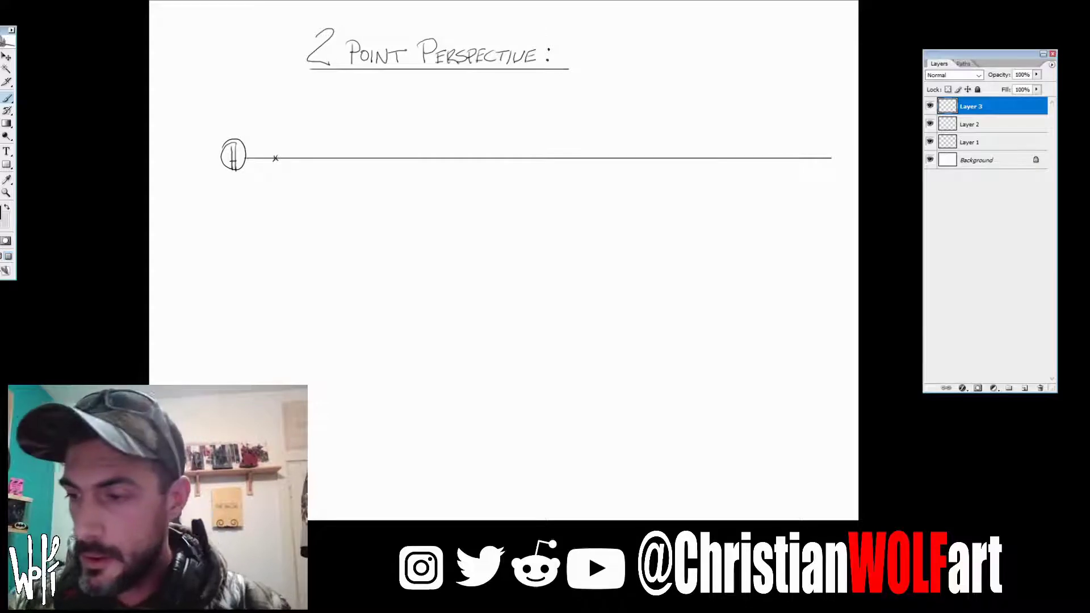
left_click_drag(780, 155, 787, 162)
left_click_drag(787, 153, 780, 161)
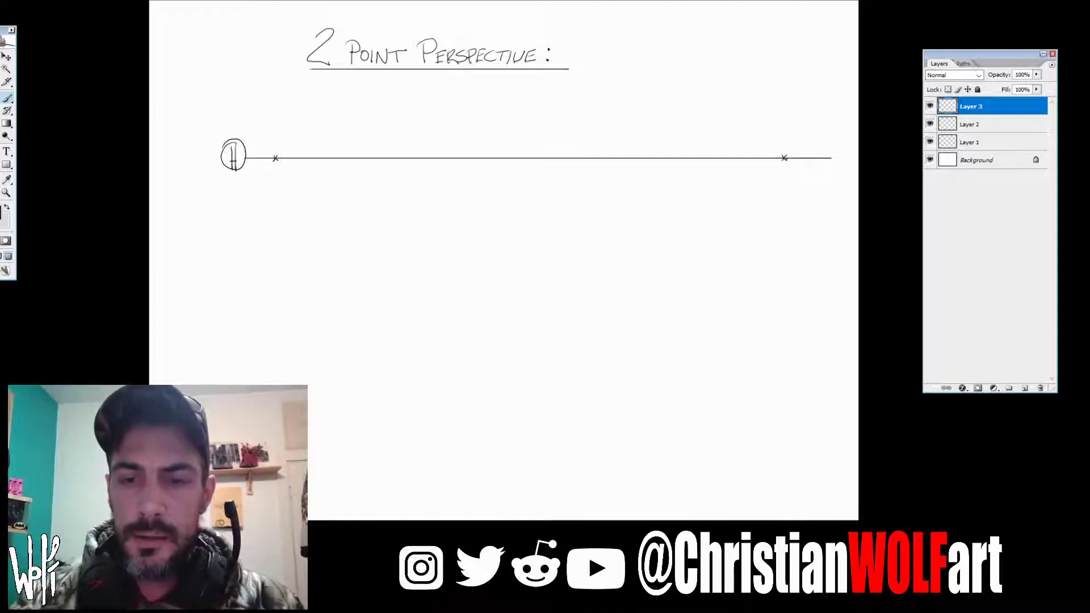
Step: Sketch a test box edge and diagonal from the left vanishing point, then delete them
mouse_move(262, 87)
left_mouse_down()
mouse_move(262, 229)
mouse_move(390, 228)
mouse_move(384, 93)
mouse_move(264, 94)
left_mouse_up()
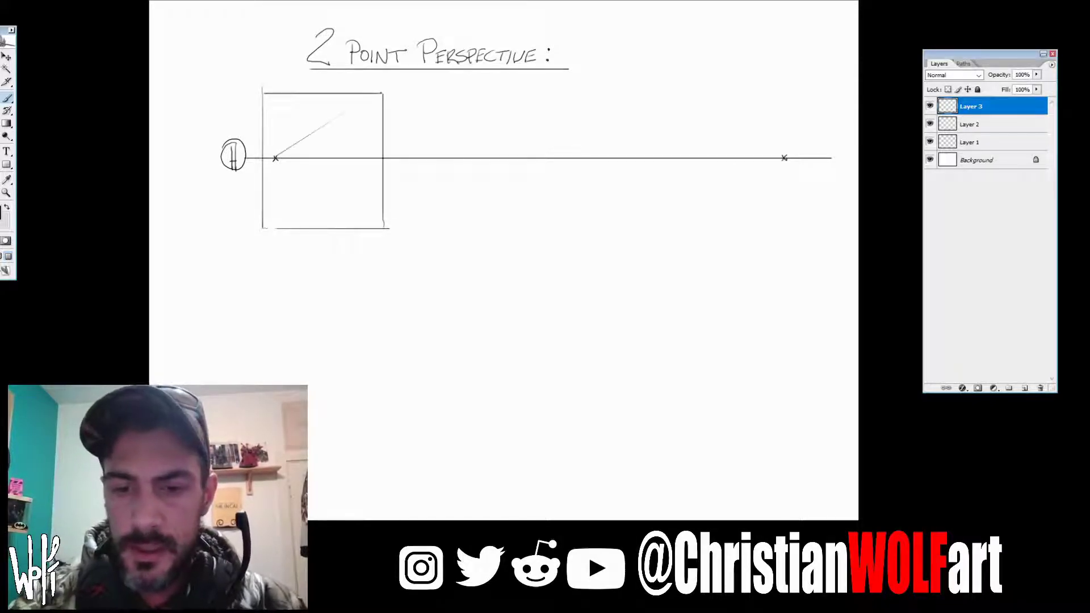
left_click_drag(276, 159, 346, 204)
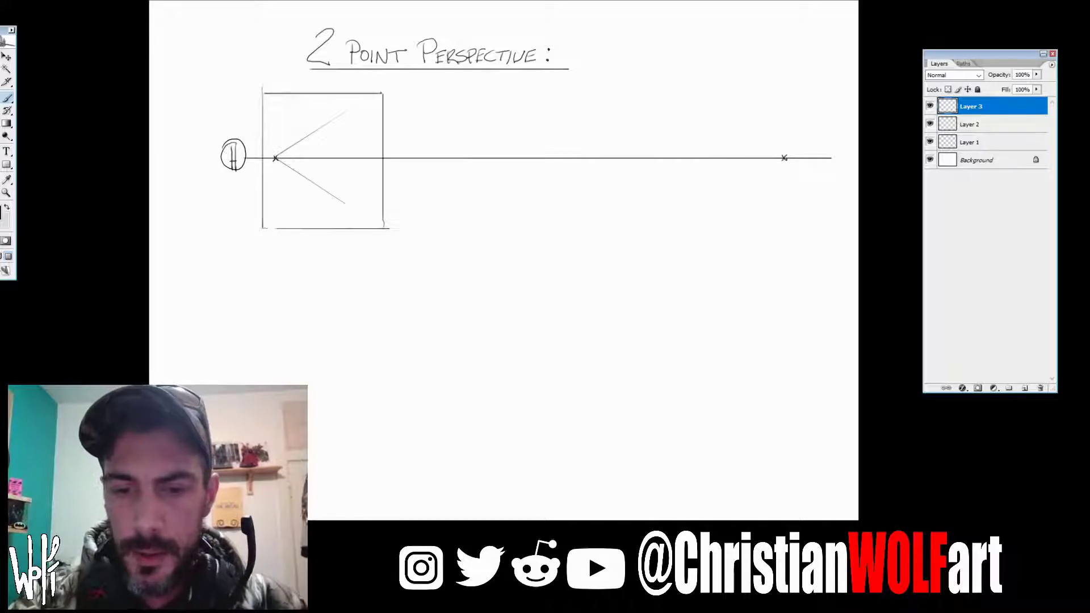
key("Delete")
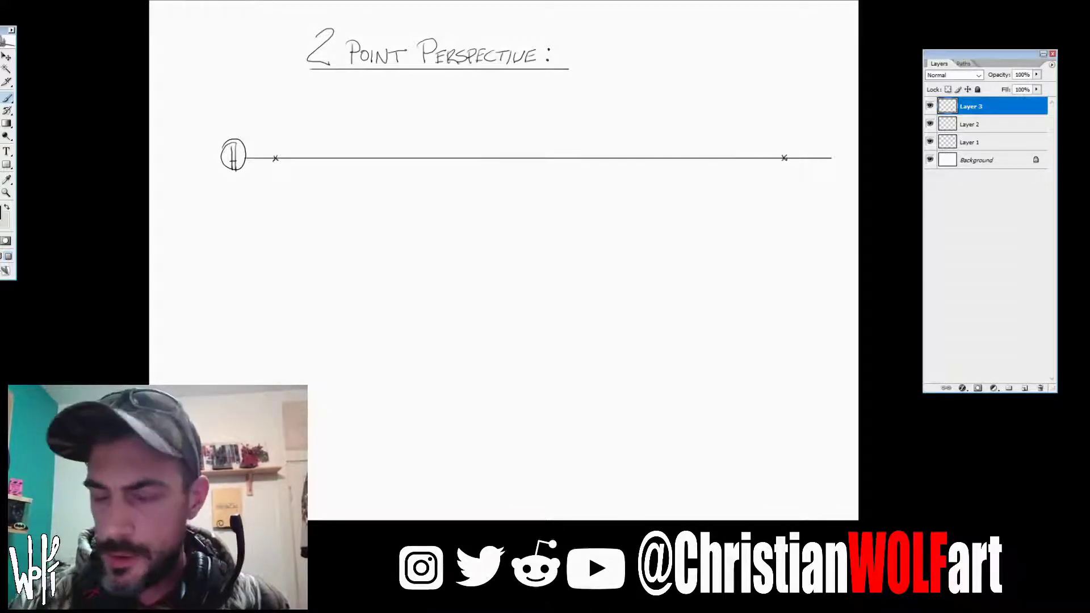
Step: Draw the frame rectangle's left edge, zoom in on the drawing, and make Layer 2 active
mouse_move(310, 101)
left_mouse_down()
mouse_move(310, 282)
mouse_move(770, 281)
mouse_move(770, 93)
mouse_move(310, 92)
left_mouse_up()
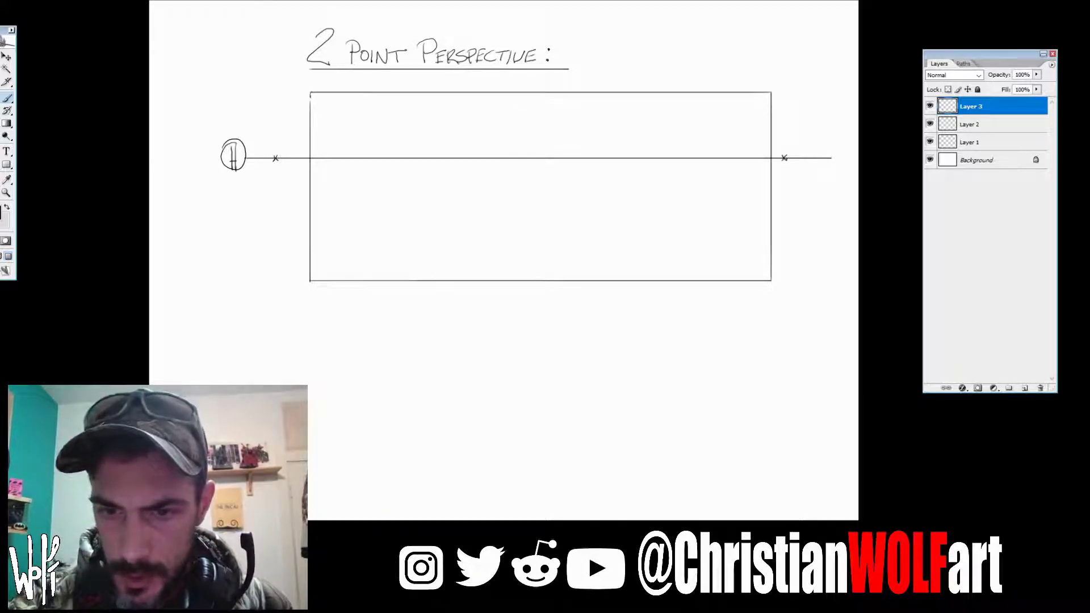
key("ctrl+plus")
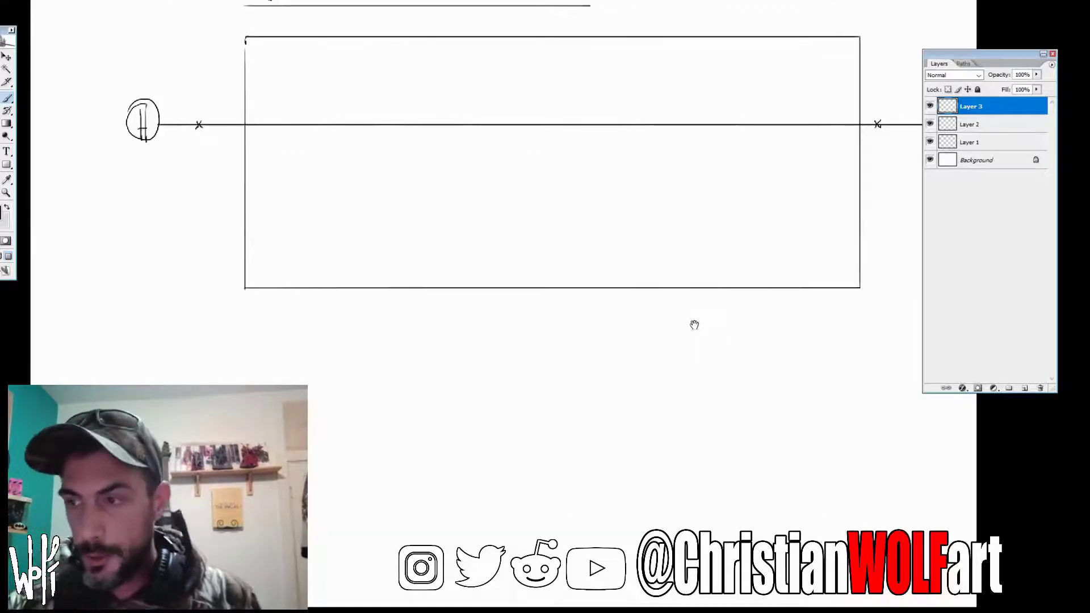
left_click_drag(688, 319, 618, 432)
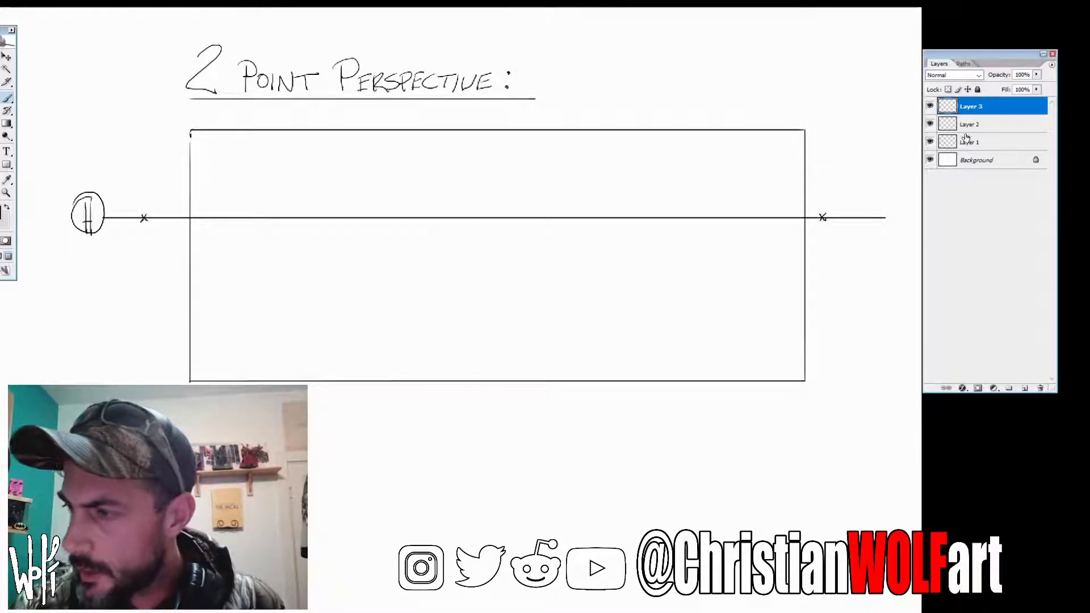
left_click(988, 125)
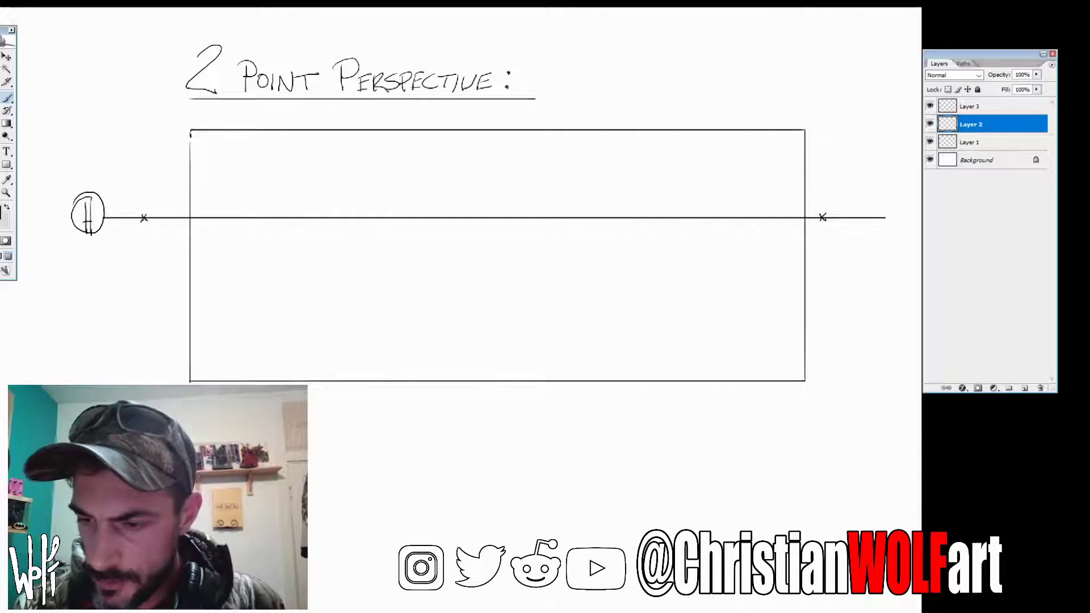
Step: Draw rays below the horizon converging on the left and right vanishing points
left_click_drag(821, 218, 520, 300)
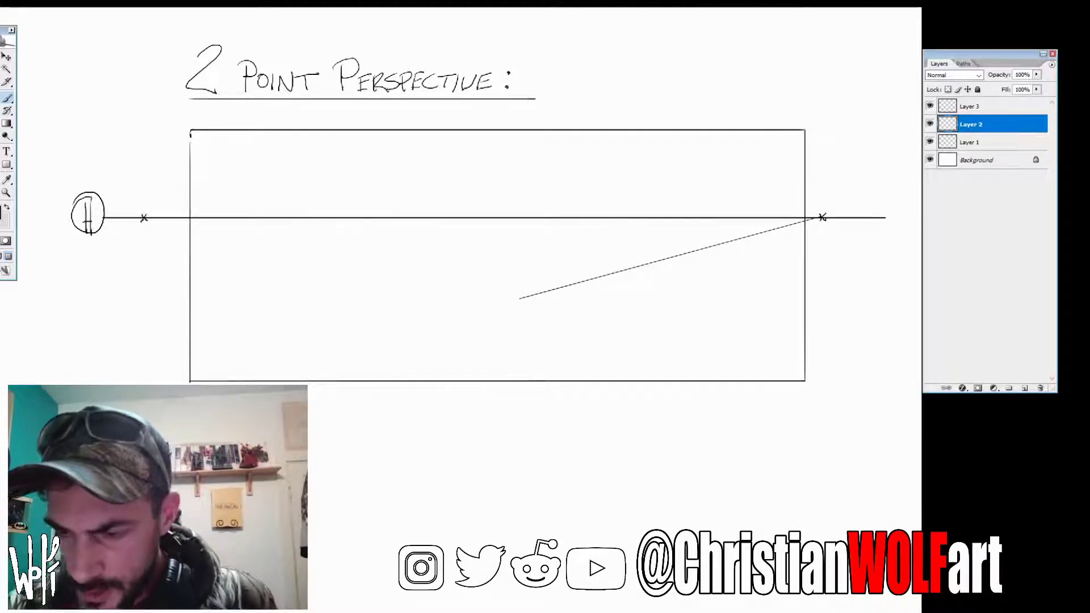
left_click_drag(822, 219, 596, 322)
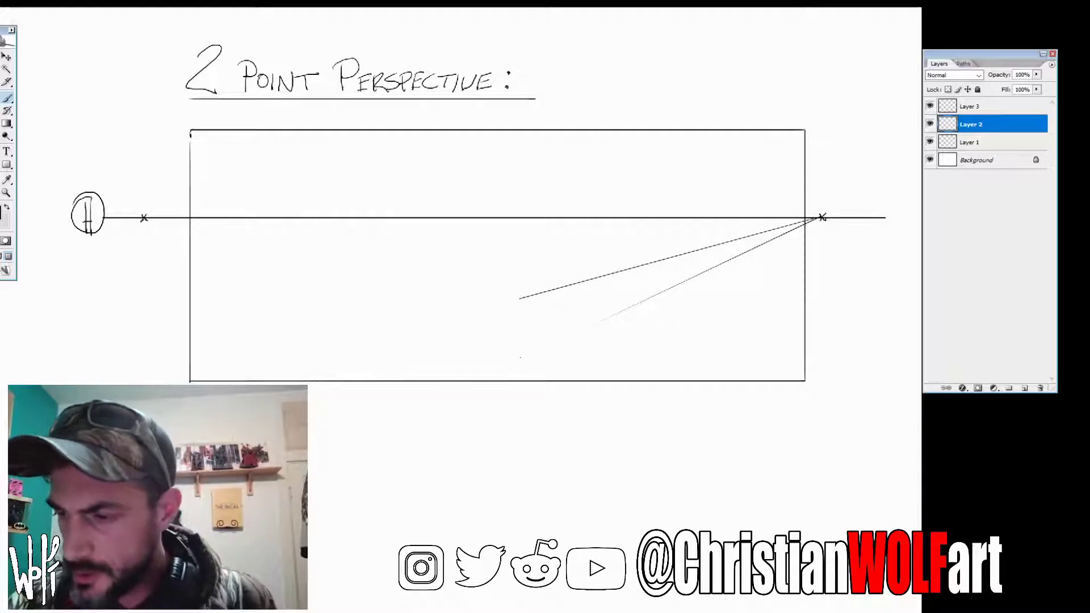
left_click_drag(822, 219, 520, 358)
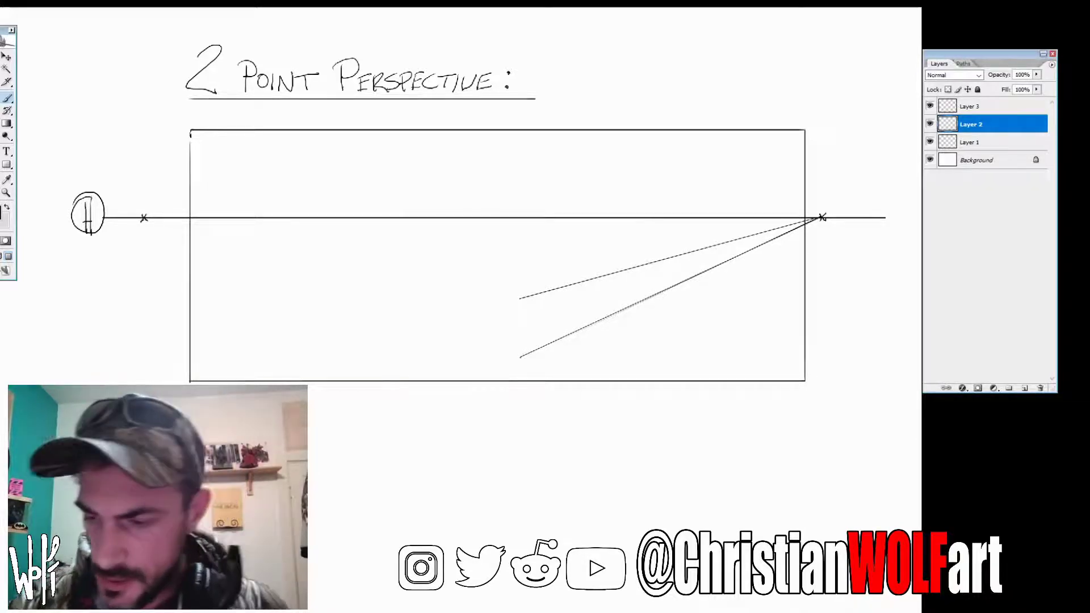
left_click_drag(145, 220, 618, 358)
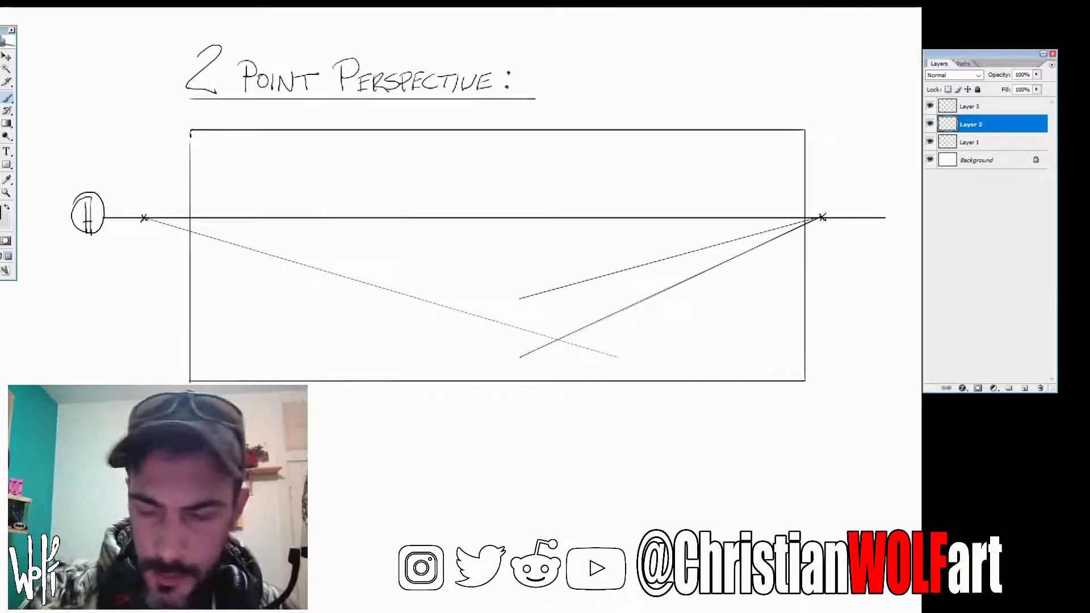
left_click_drag(145, 220, 708, 334)
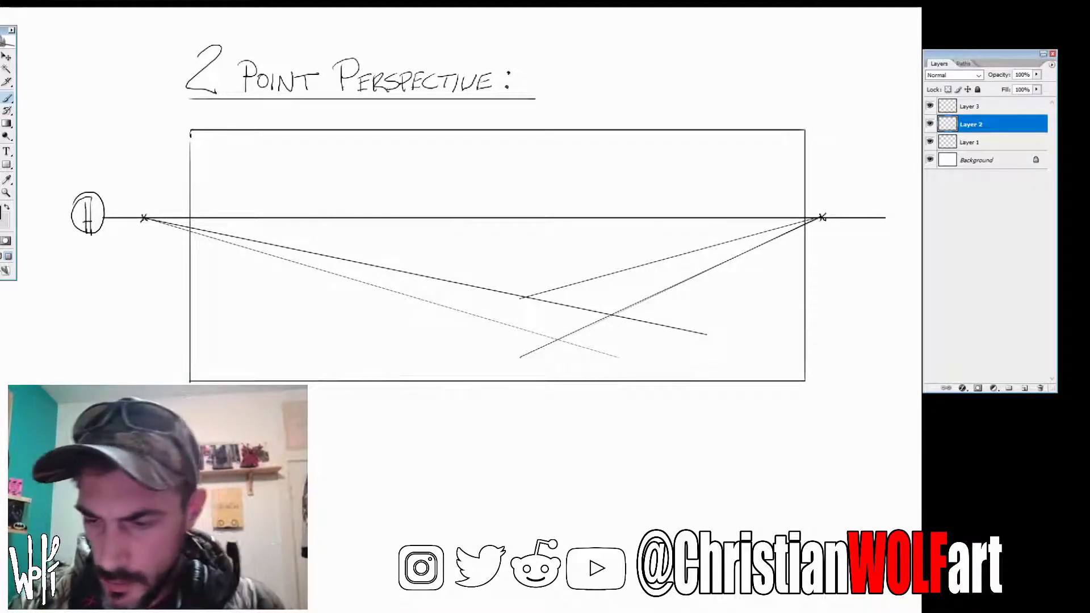
left_click_drag(145, 219, 580, 410)
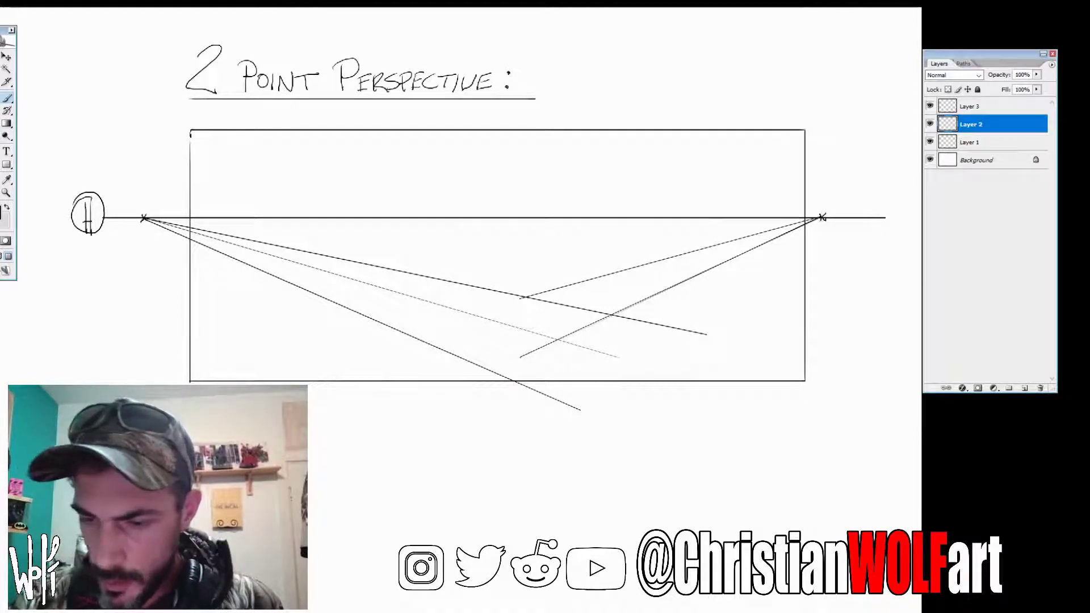
left_click_drag(822, 219, 353, 356)
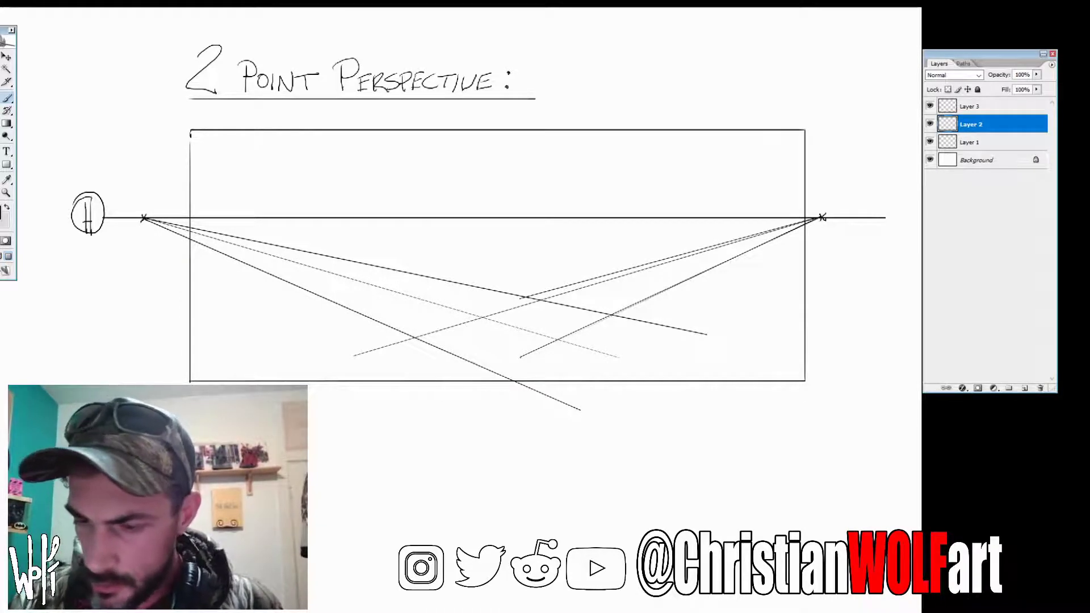
left_click_drag(822, 219, 476, 348)
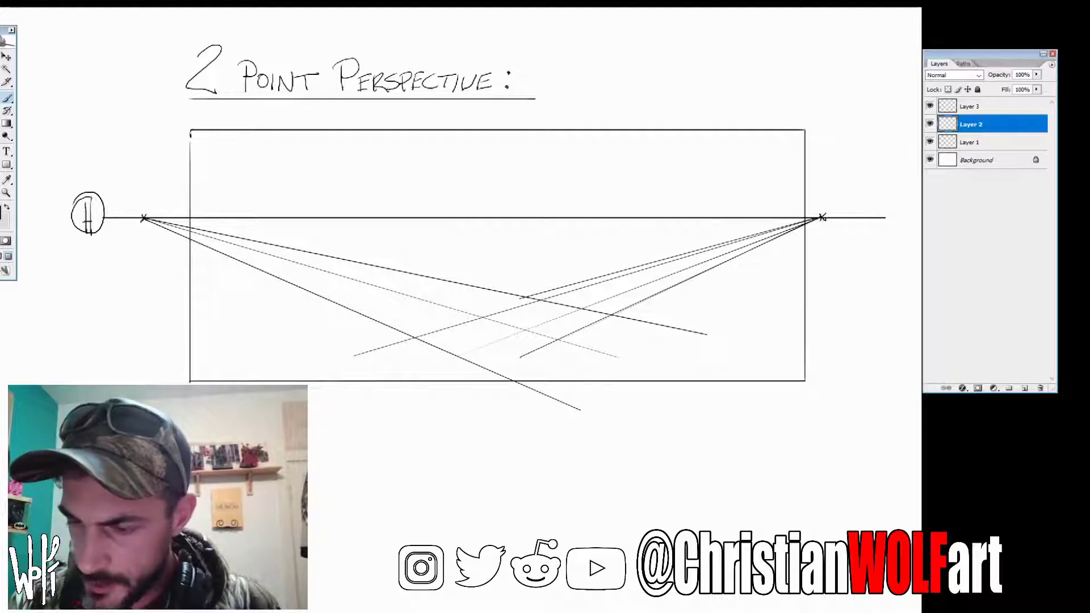
left_click_drag(822, 219, 504, 406)
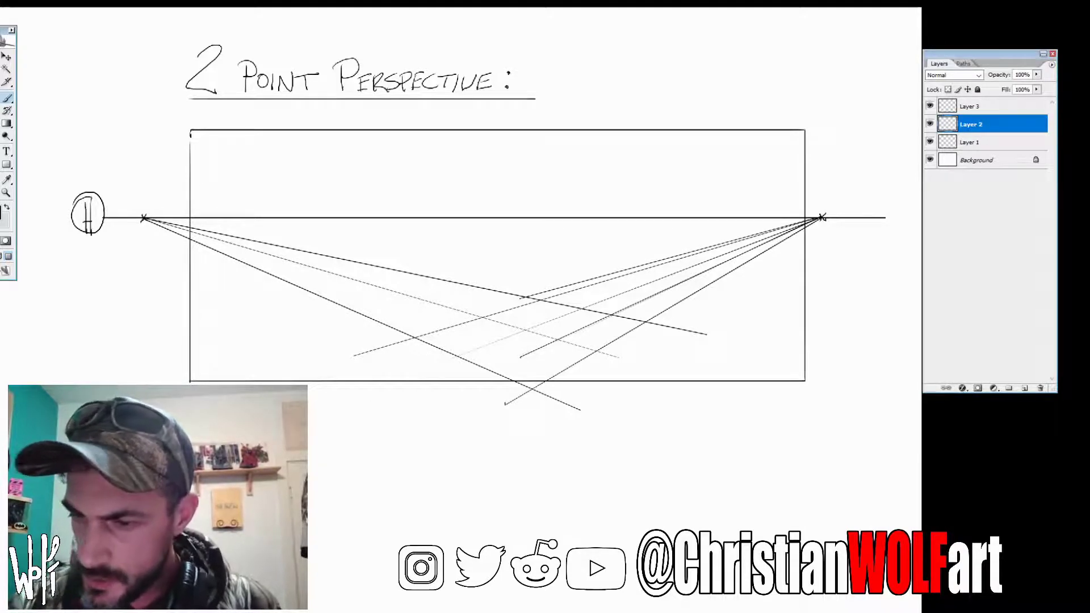
left_click_drag(822, 220, 434, 231)
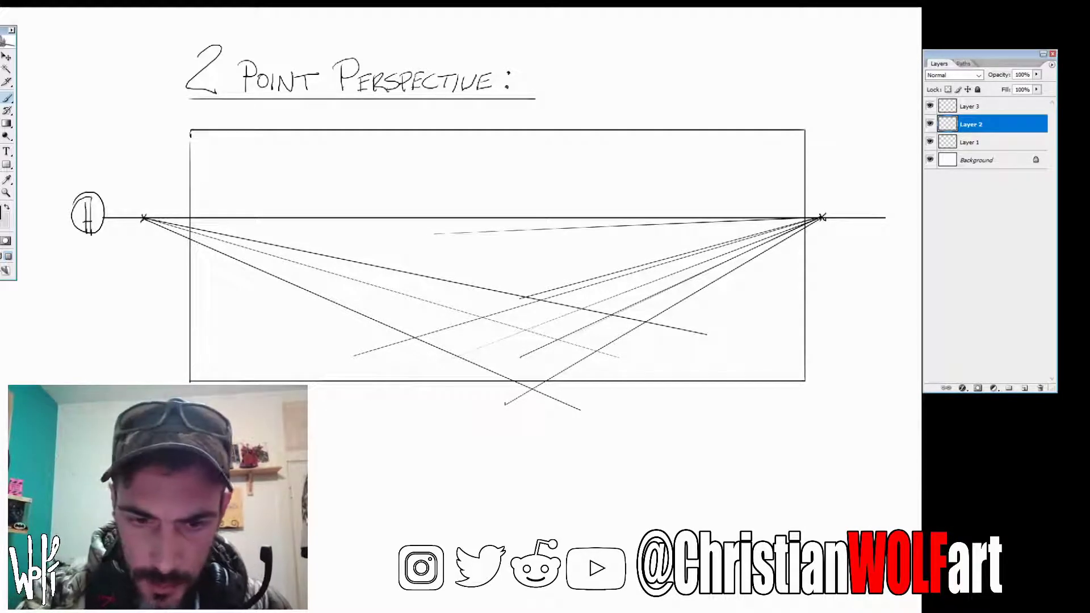
left_click_drag(173, 224, 564, 233)
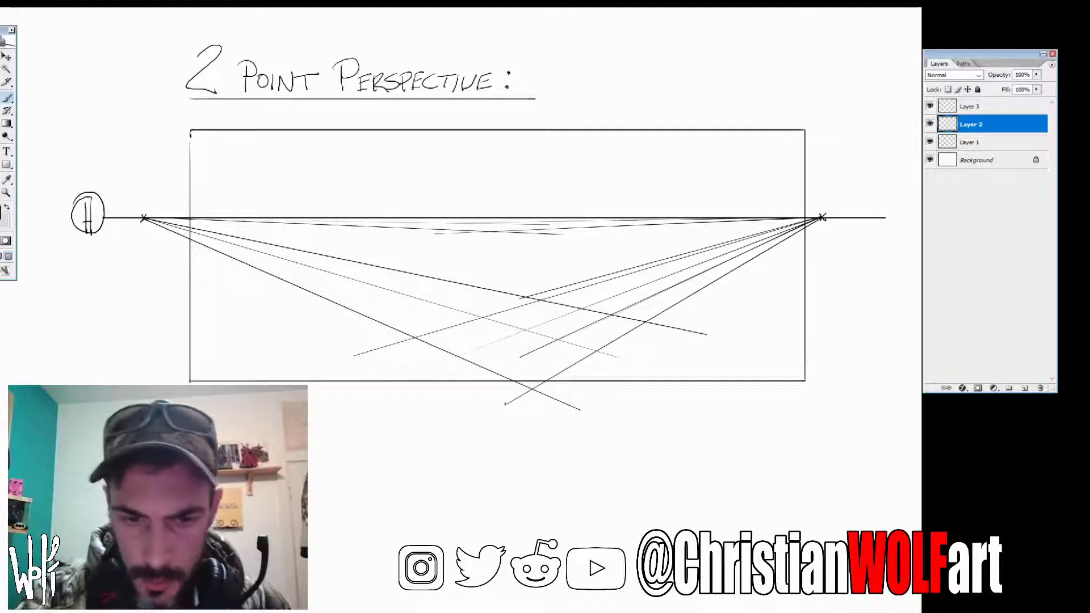
Step: Draw rising rays above the horizon converging on both vanishing points
left_click_drag(146, 217, 511, 194)
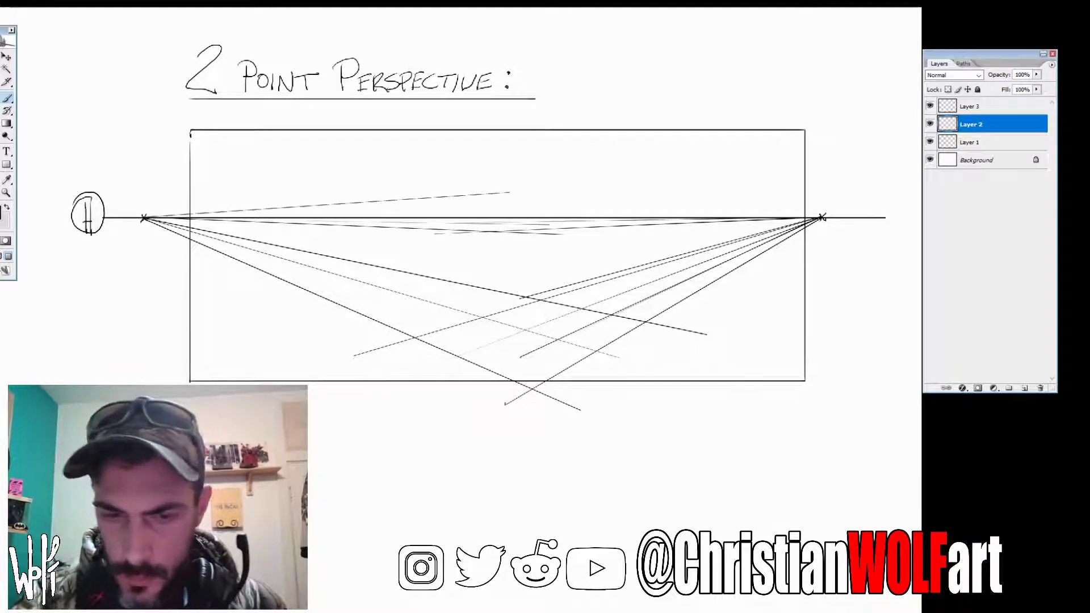
left_click_drag(146, 217, 580, 186)
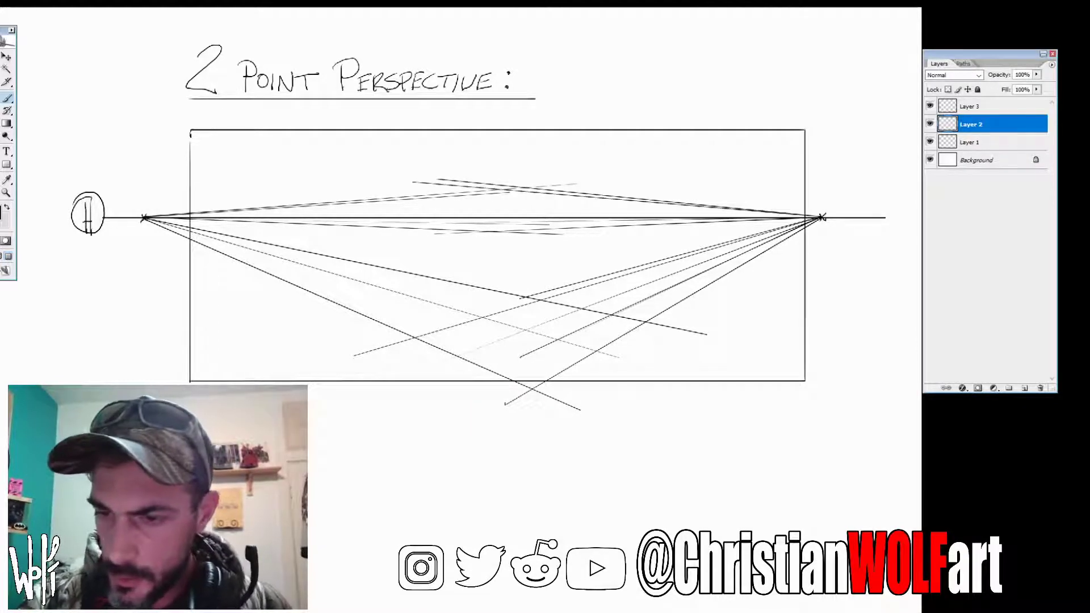
left_click_drag(797, 215, 413, 182)
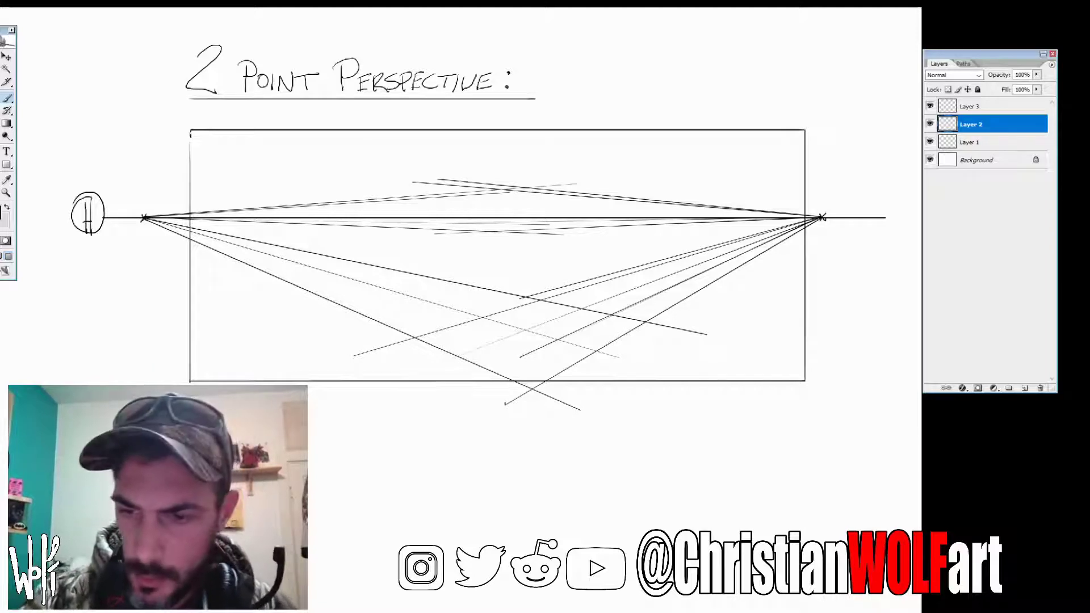
left_click_drag(147, 217, 477, 138)
left_click_drag(147, 217, 375, 128)
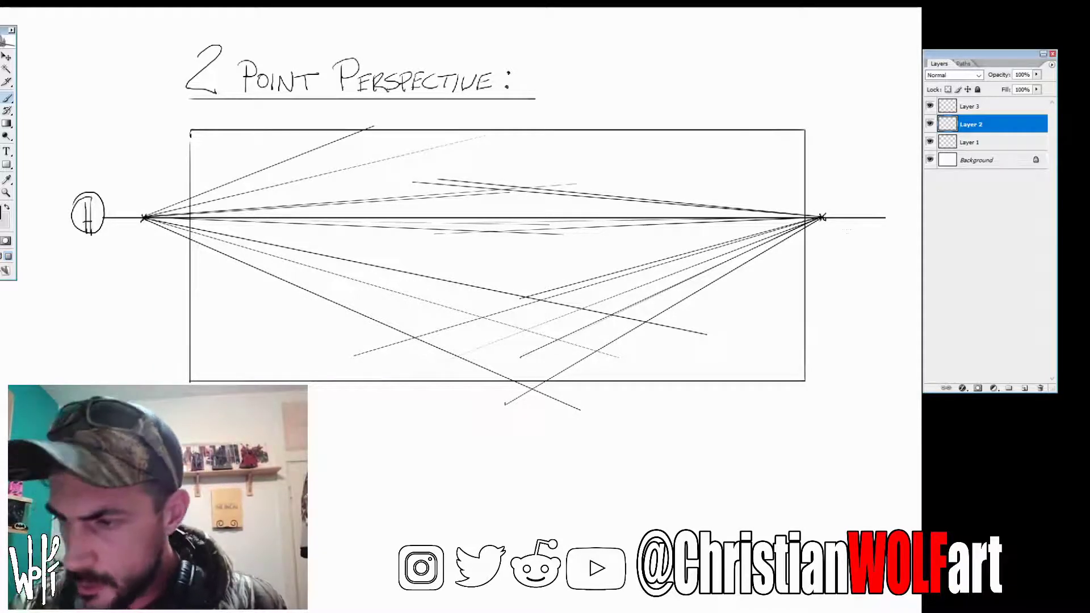
left_click_drag(821, 218, 513, 120)
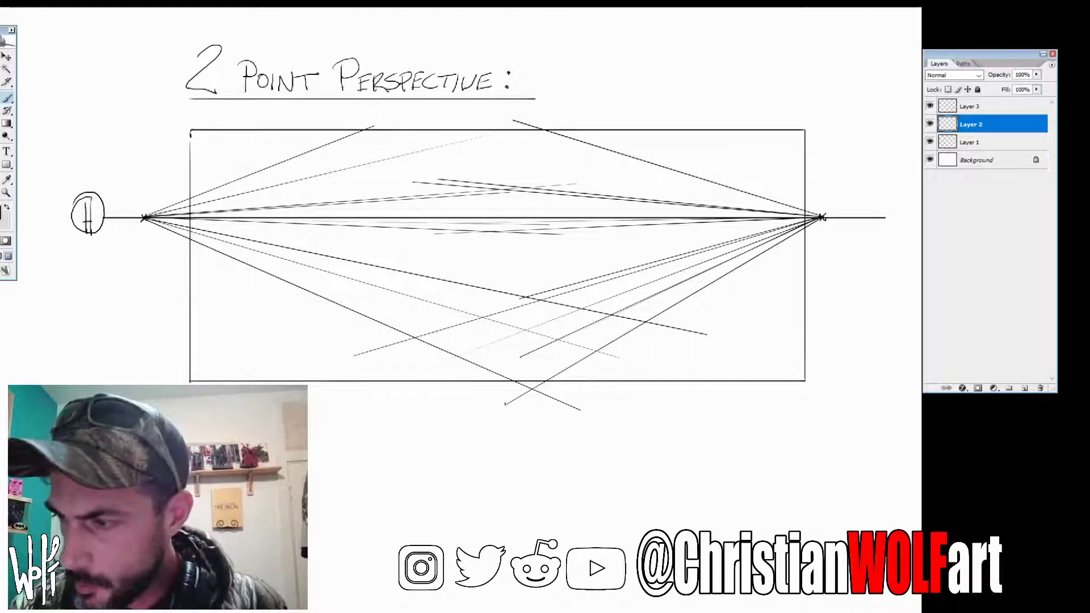
left_click_drag(434, 149, 804, 213)
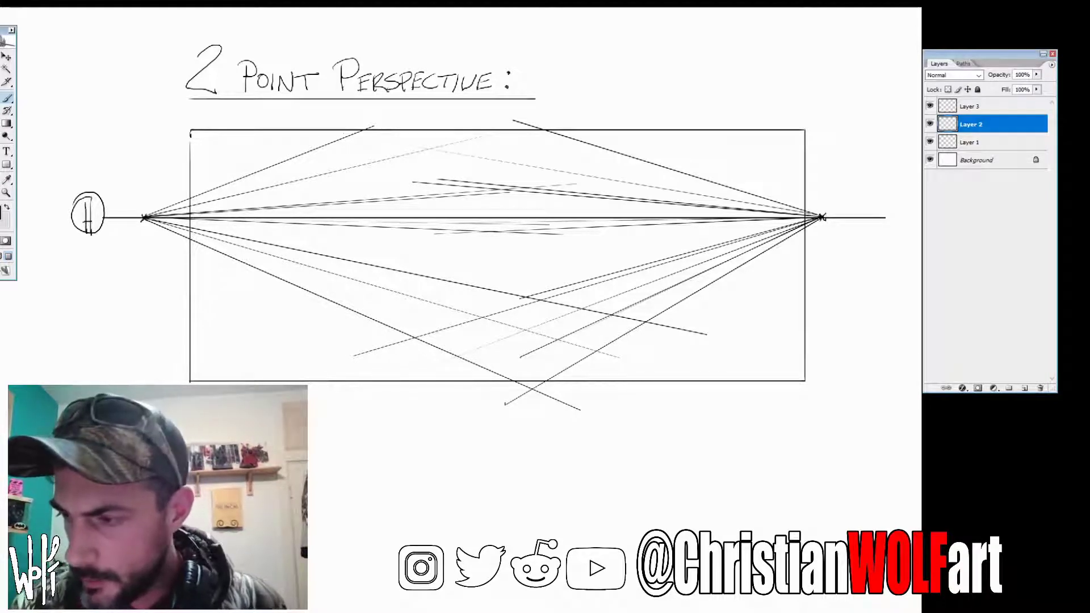
left_click_drag(421, 119, 810, 213)
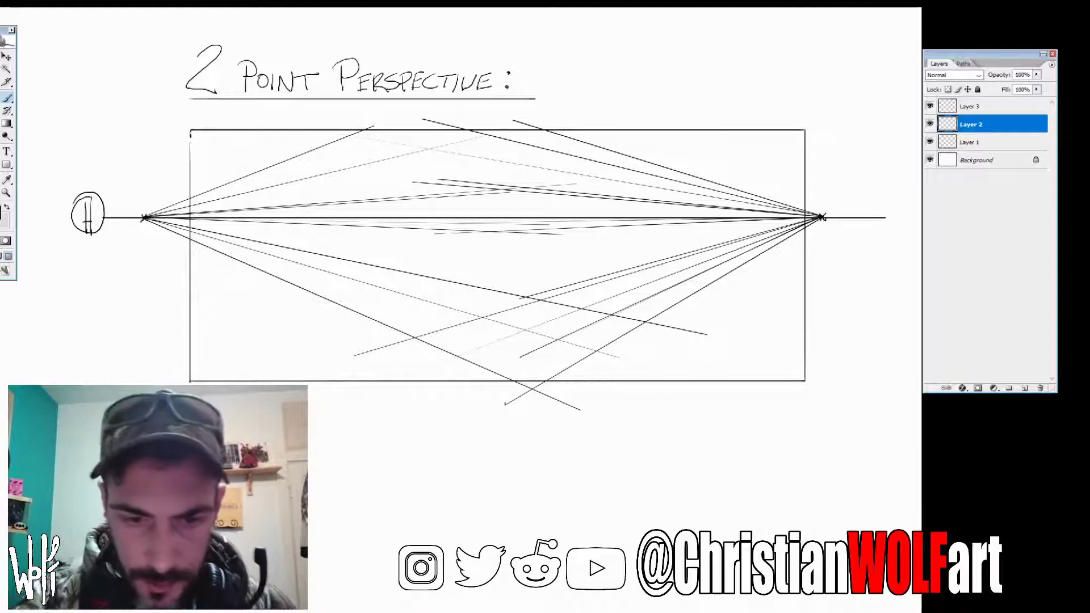
left_click_drag(145, 218, 617, 133)
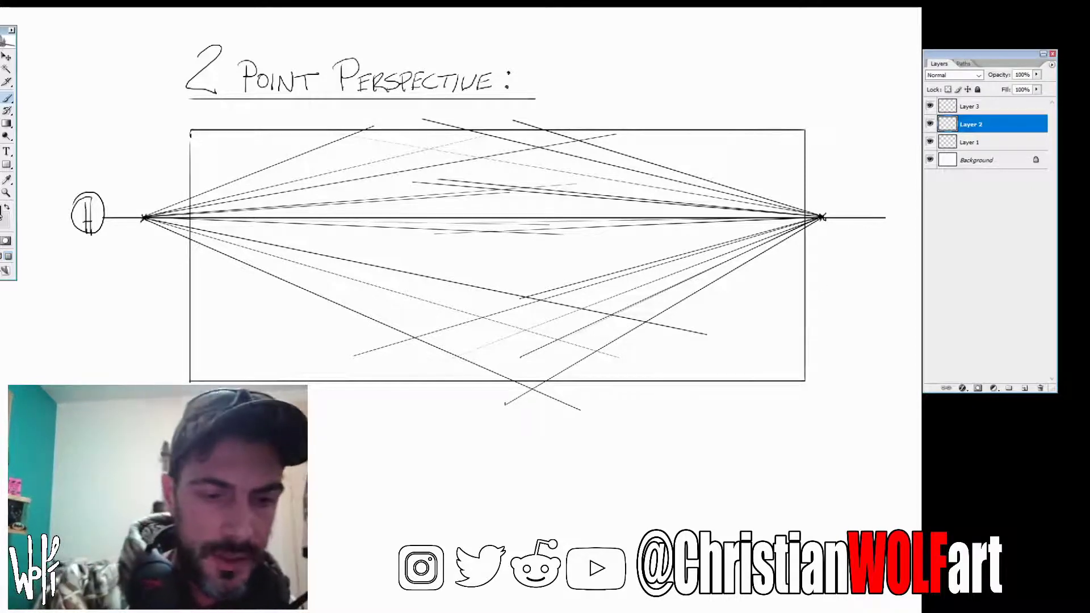
Step: Set the foreground colour to red and add a new empty layer above Layer 2
left_click(8, 212)
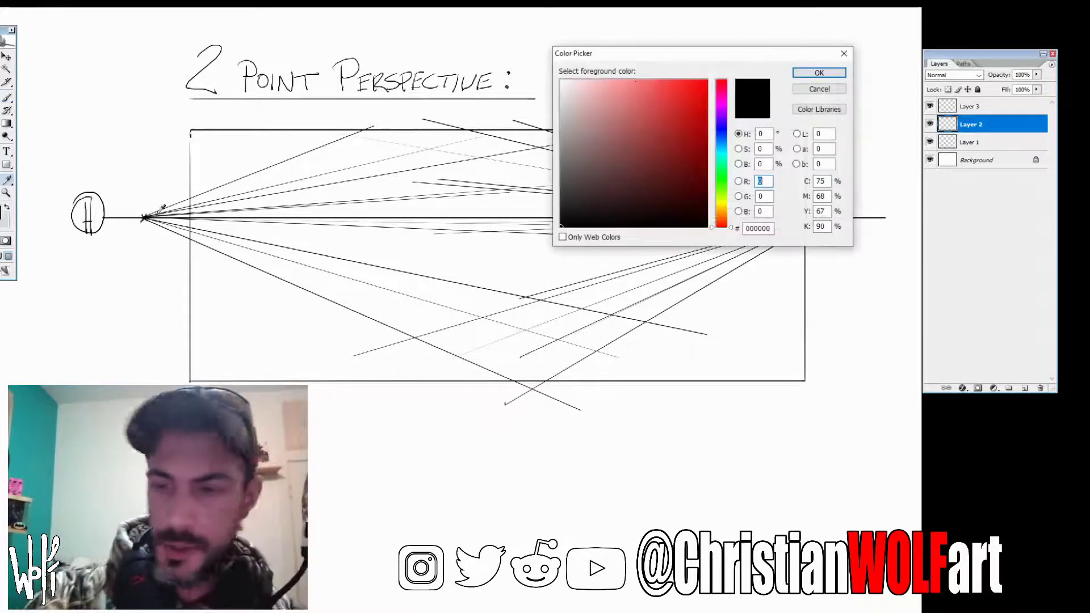
left_click(818, 73)
key("ctrl+shift+alt+n")
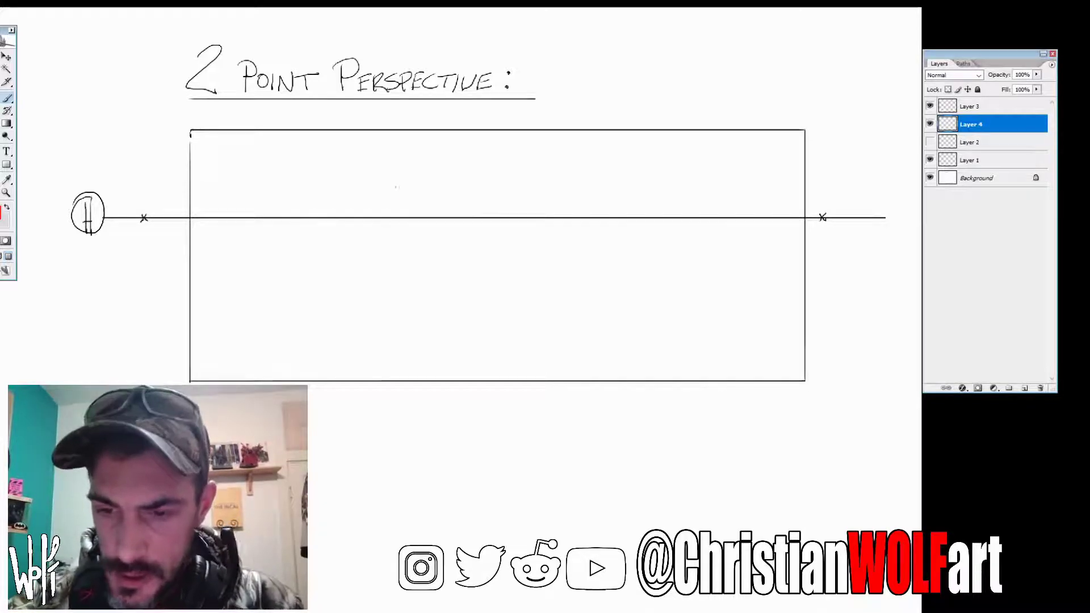
Step: Draw a red vertical line with top and bottom arrowheads, tick its midpoint, and extend it down
left_click_drag(395, 186, 396, 329)
left_click_drag(390, 196, 400, 196)
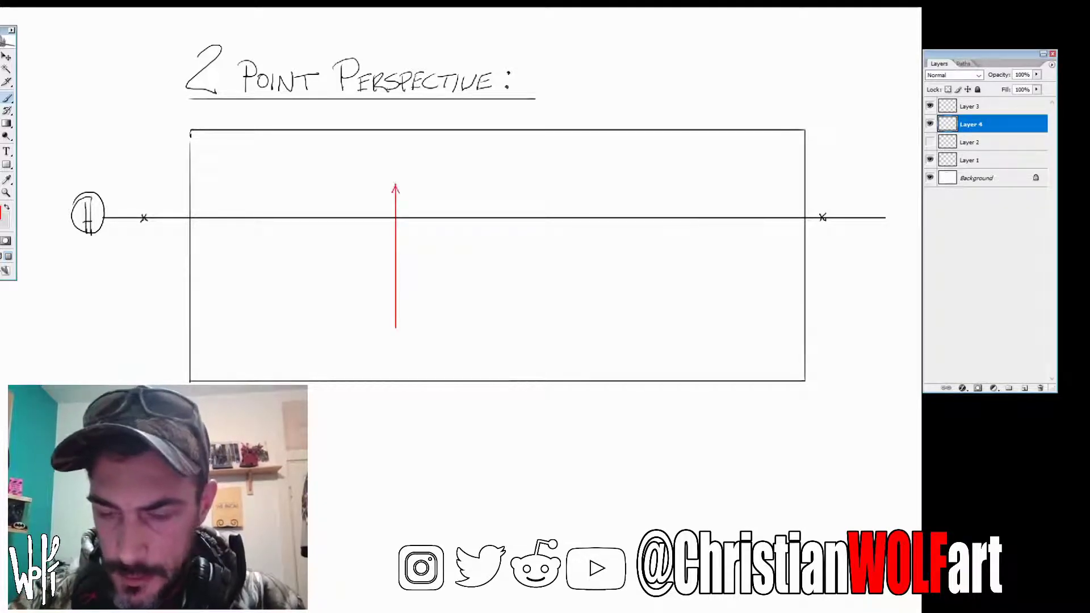
left_click_drag(390, 318, 401, 319)
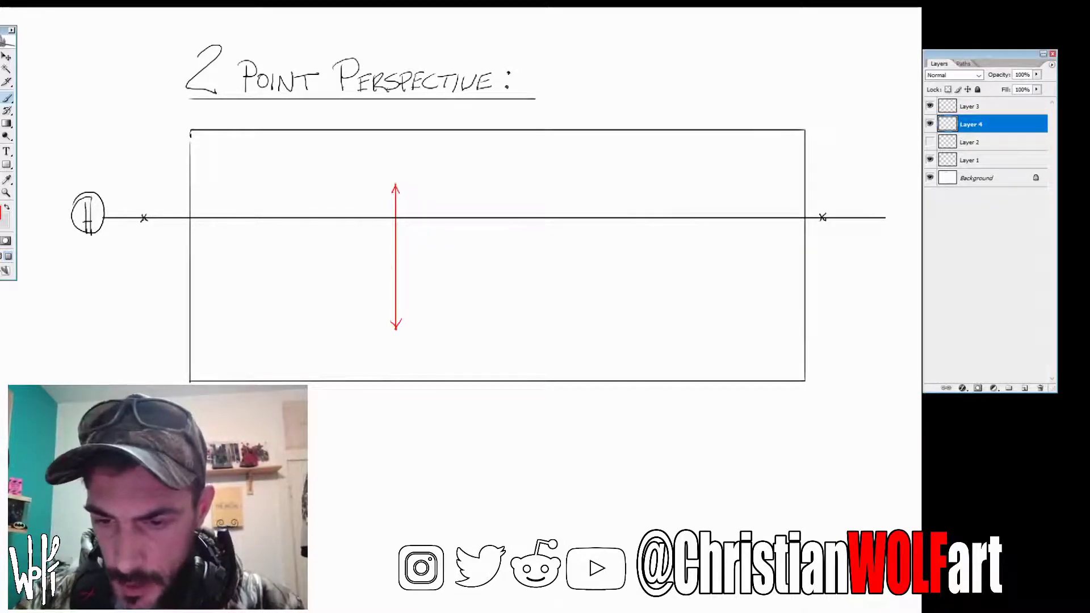
left_click(395, 270)
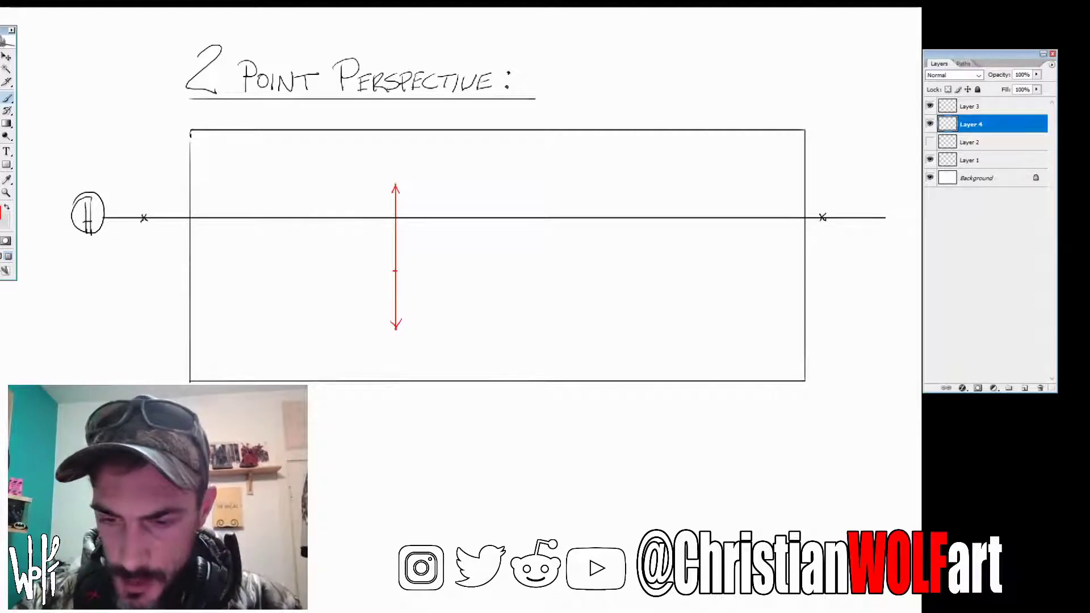
left_click_drag(395, 331, 395, 353)
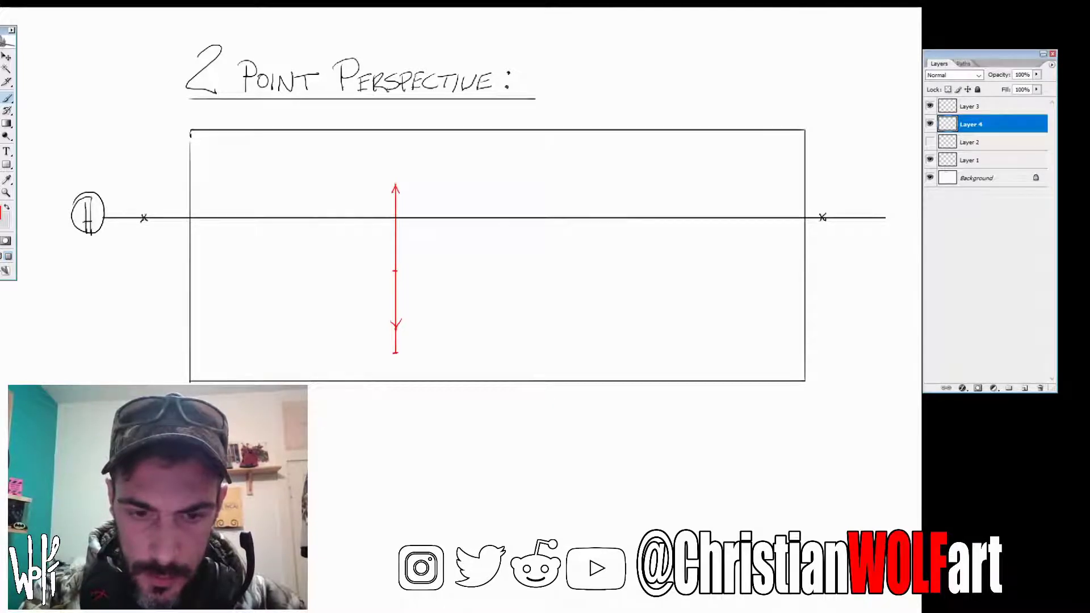
Step: Run red rays from the line's midpoint and bottom to both vanishing points, circling the bottom
left_click_drag(396, 271, 147, 221)
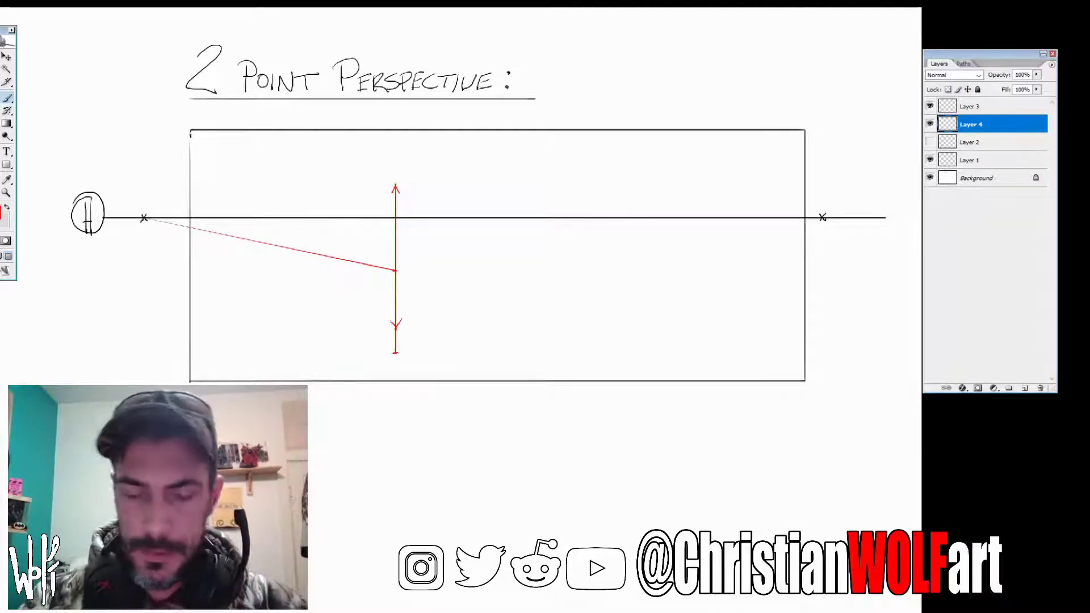
left_click_drag(395, 351, 147, 222)
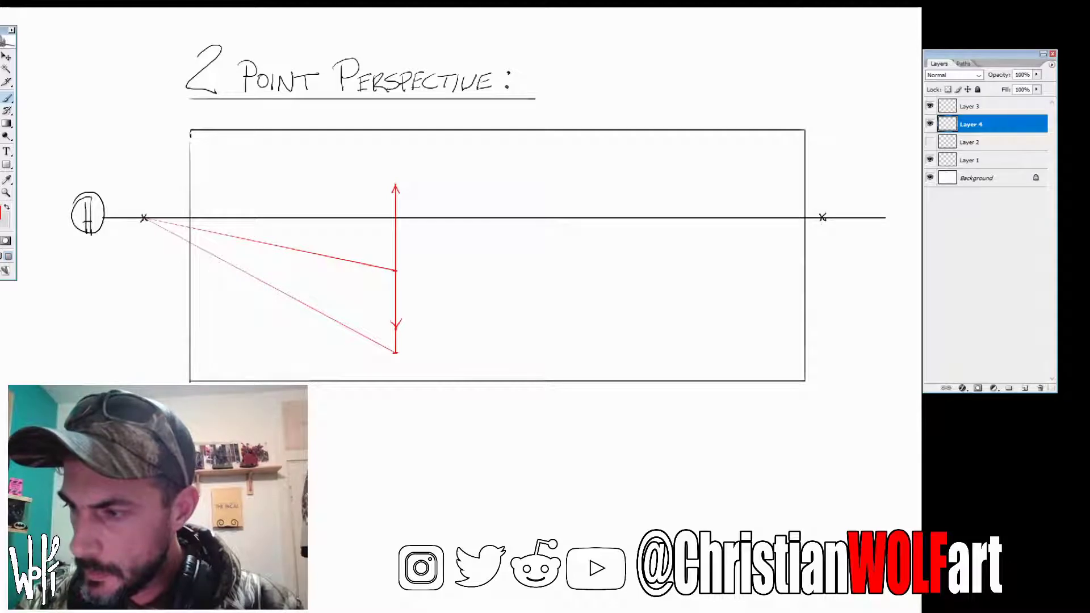
left_click_drag(395, 271, 821, 219)
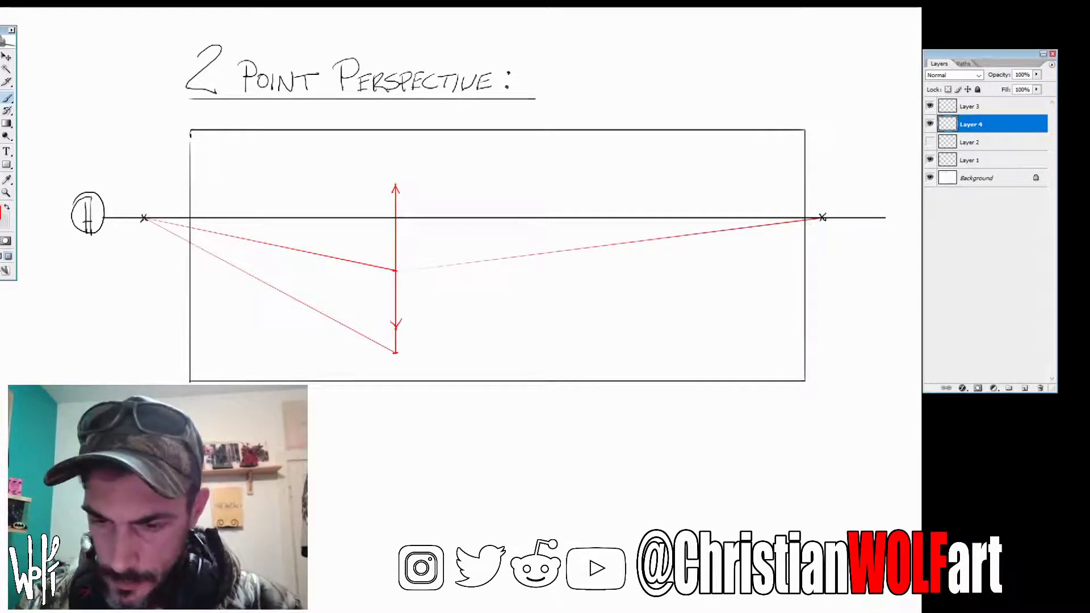
left_click_drag(395, 351, 831, 225)
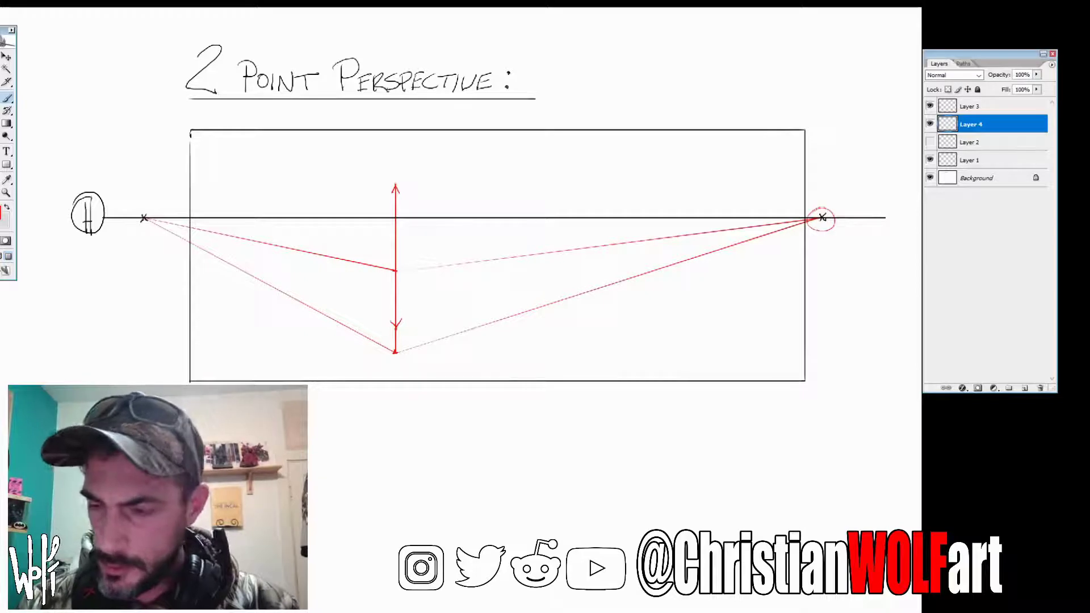
left_click_drag(382, 351, 384, 349)
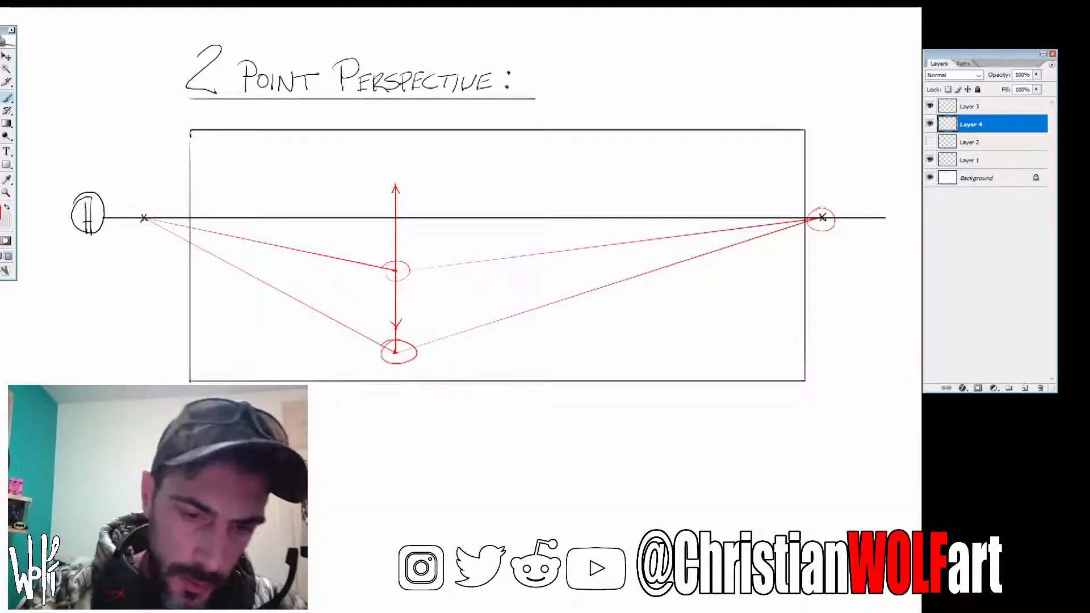
Step: Circle the left vanishing point, then sketch explanatory arrows and undo the left ones
left_click_drag(136, 215, 150, 223)
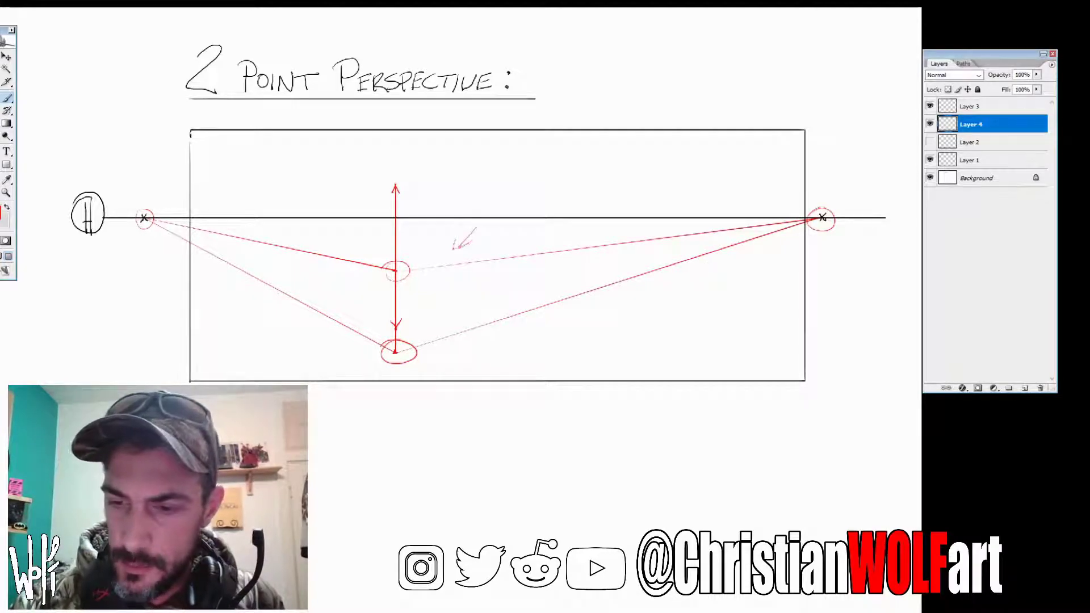
mouse_move(439, 243)
left_mouse_down()
mouse_move(506, 277)
mouse_move(490, 290)
left_mouse_up()
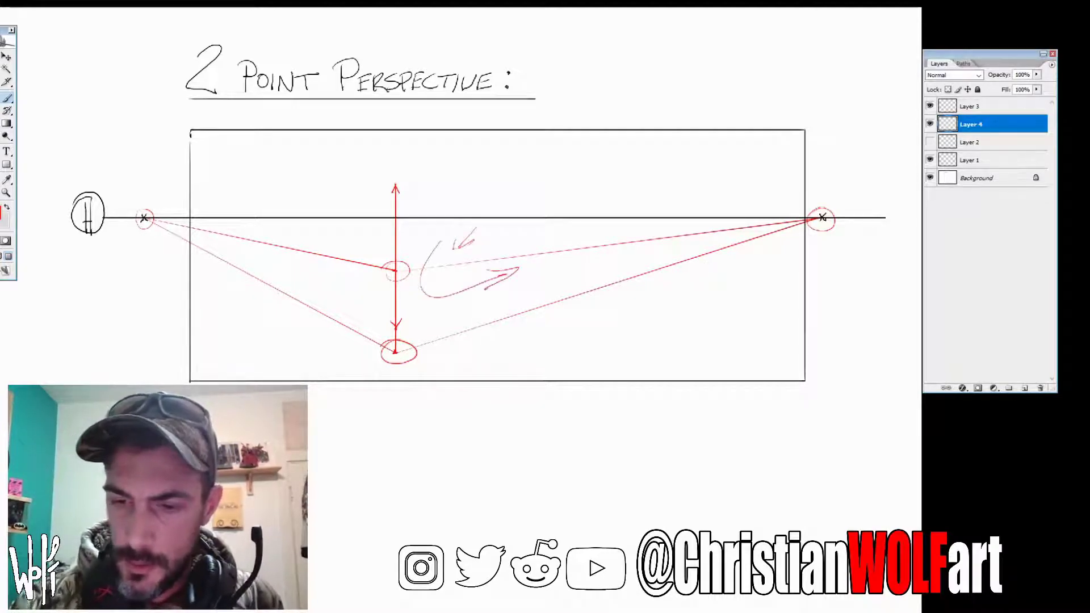
left_click_drag(334, 230, 371, 255)
mouse_move(373, 257)
left_mouse_down()
mouse_move(329, 290)
mouse_move(312, 283)
mouse_move(337, 273)
left_mouse_up()
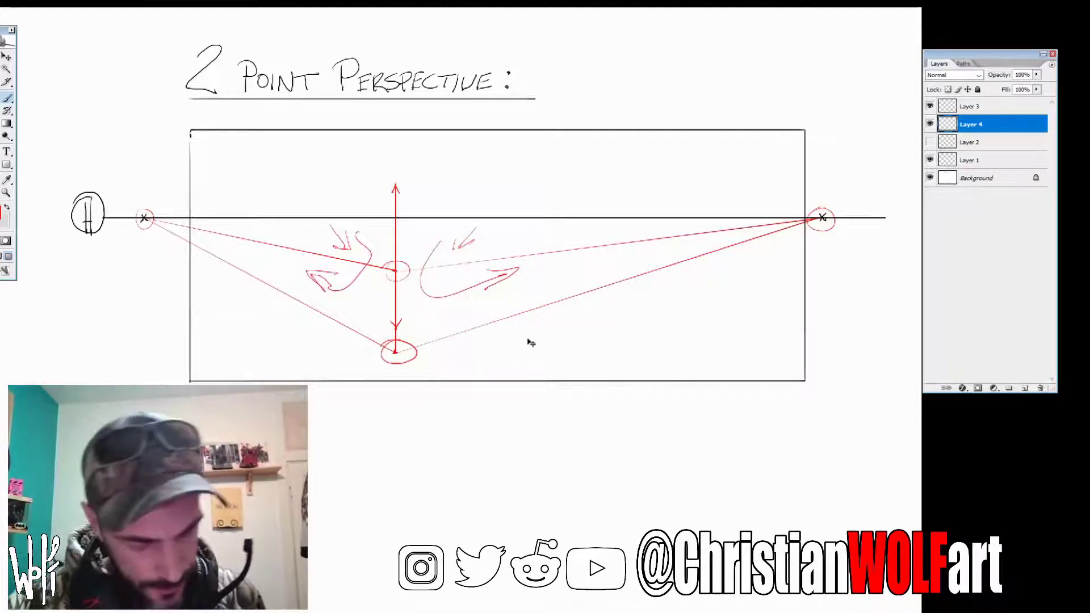
key("ctrl+alt+z")
key("ctrl+alt+z")
key("ctrl+alt+z")
key("ctrl+alt+z")
key("ctrl+alt+z")
key("ctrl+alt+z")
key("ctrl+alt+z")
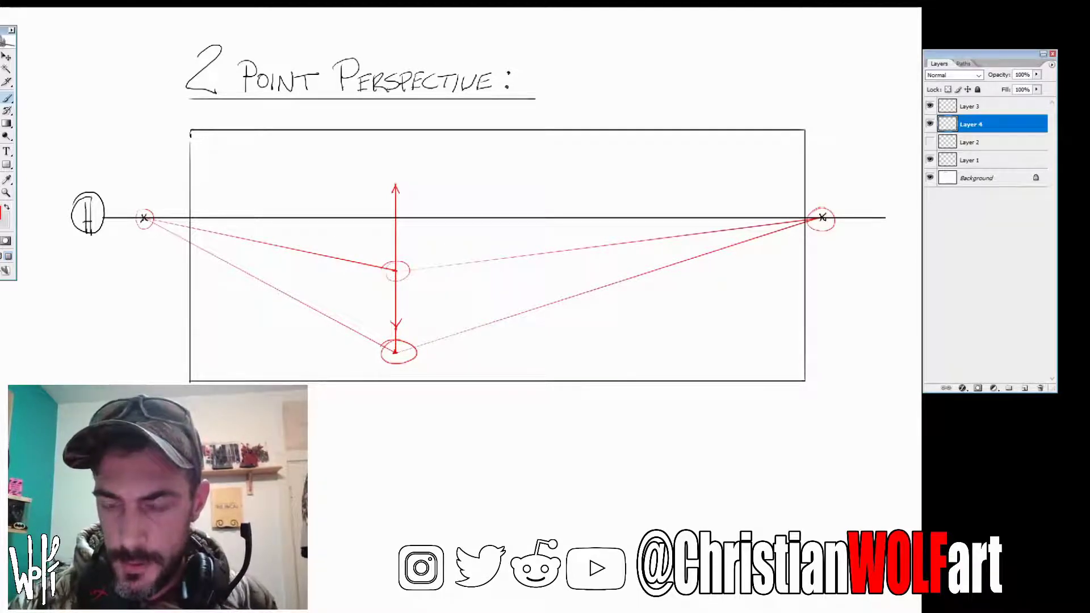
Step: Sketch and undo a horizontal stroke and ellipse, then draw the shorter second vertical edge
left_click_drag(423, 240, 579, 239)
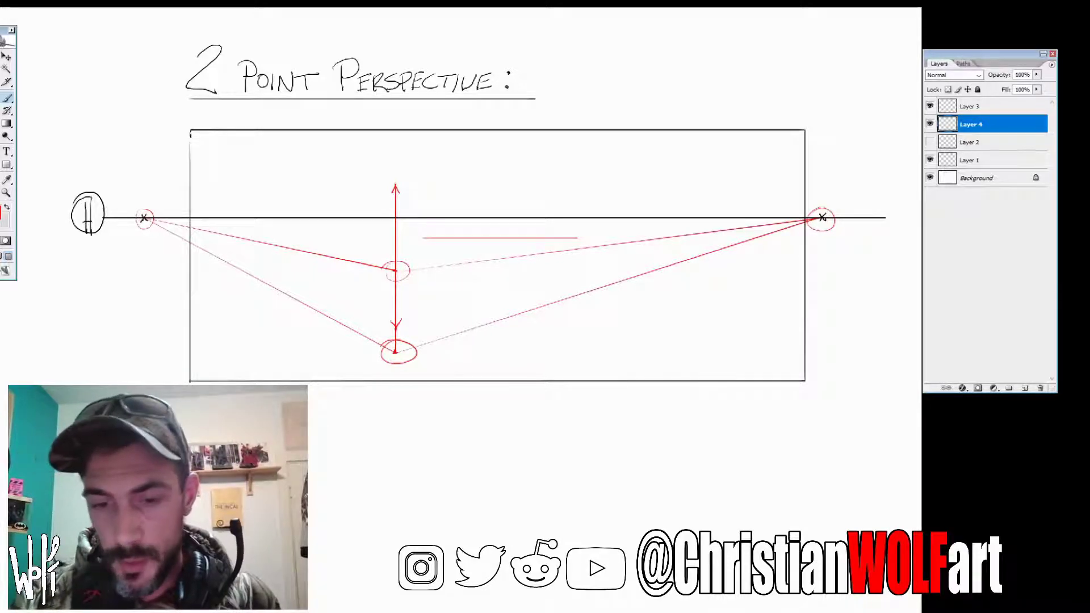
mouse_move(434, 214)
left_mouse_down()
mouse_move(421, 223)
mouse_move(497, 239)
left_mouse_up()
key("ctrl+z")
key("ctrl+z")
left_click_drag(501, 195, 449, 247)
key("ctrl+z")
key("ctrl+z")
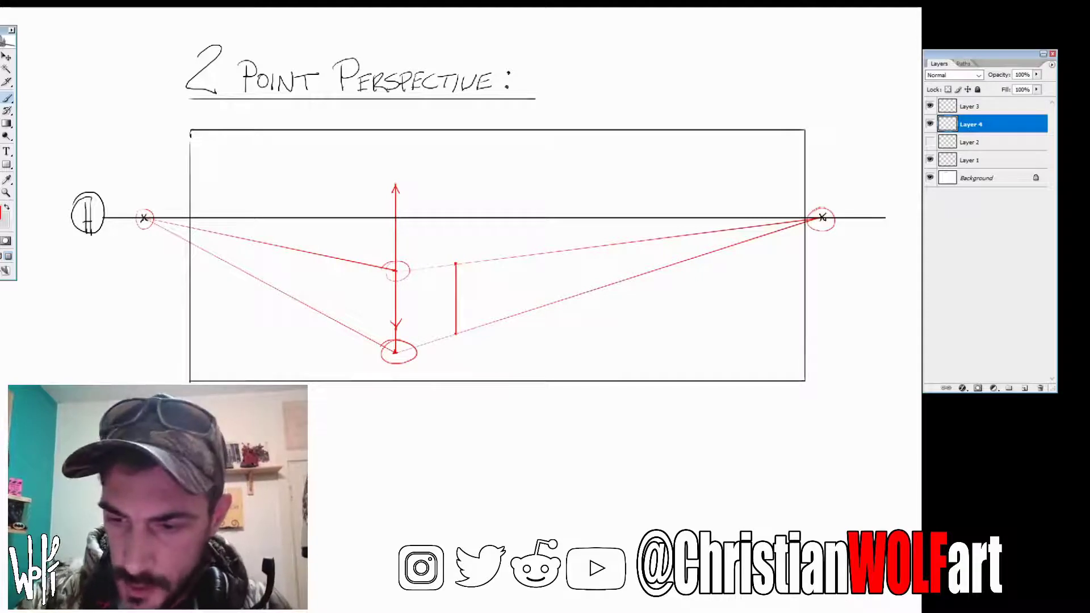
Step: Add a ray to the right vertical's top, cross diagonals on the right face, and the left edge
left_click_drag(146, 221, 456, 263)
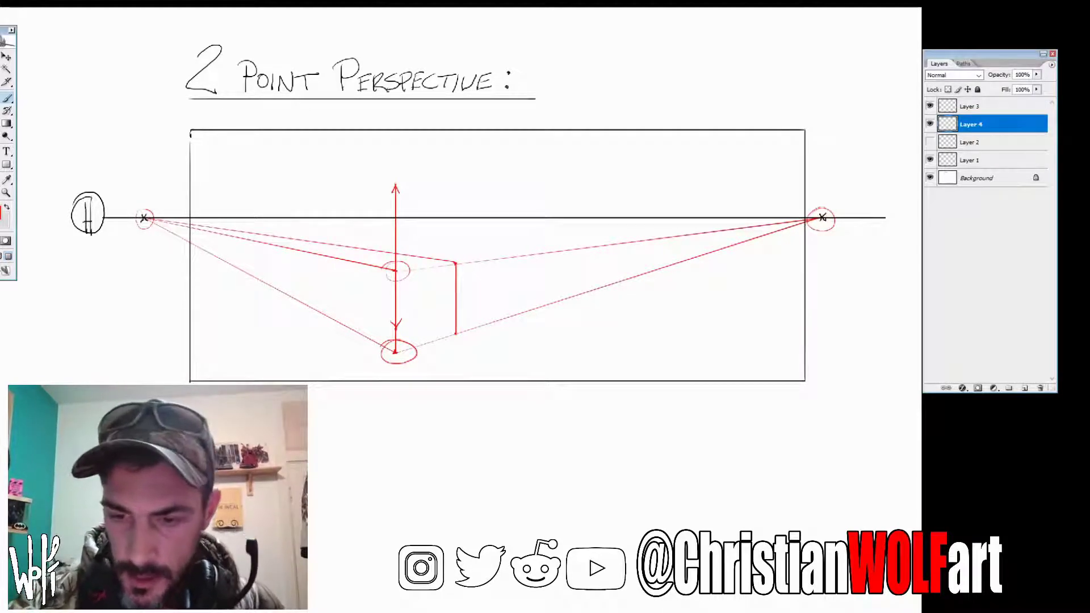
left_click_drag(397, 273, 454, 334)
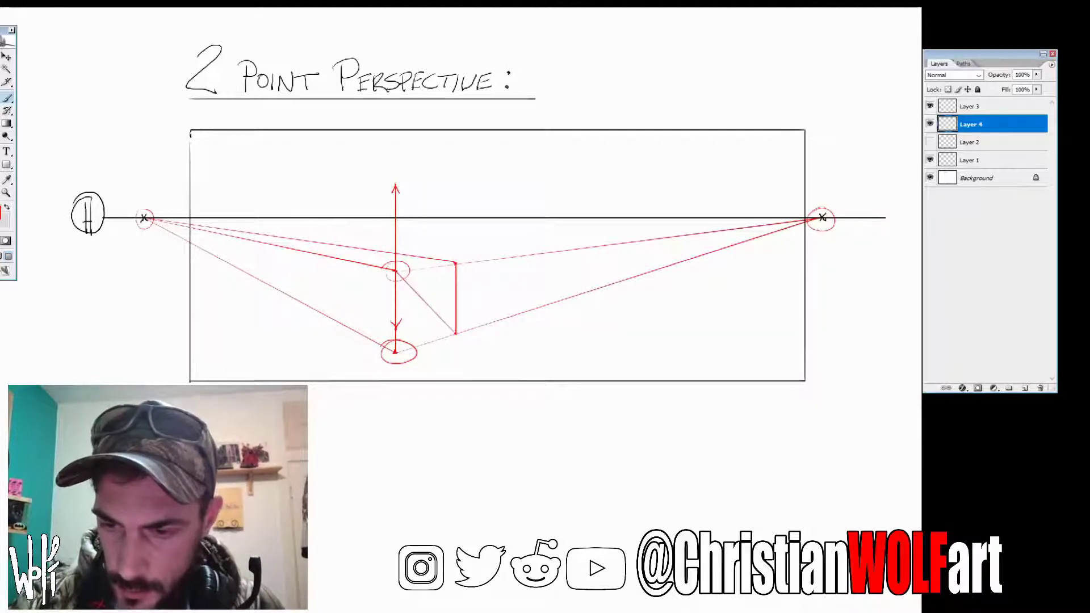
left_click_drag(455, 266, 398, 348)
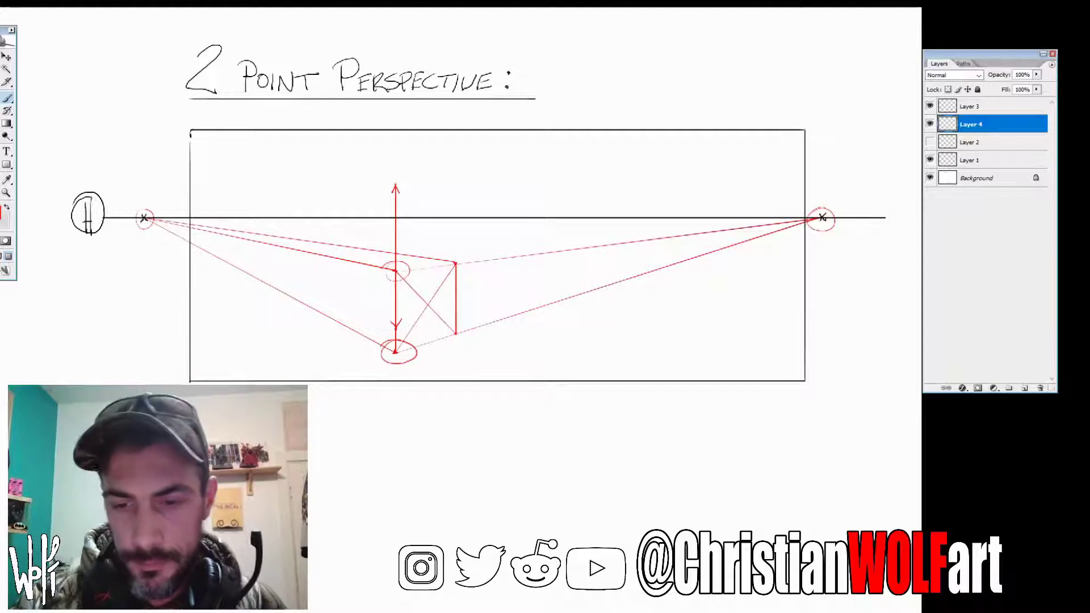
left_click_drag(294, 252, 294, 300)
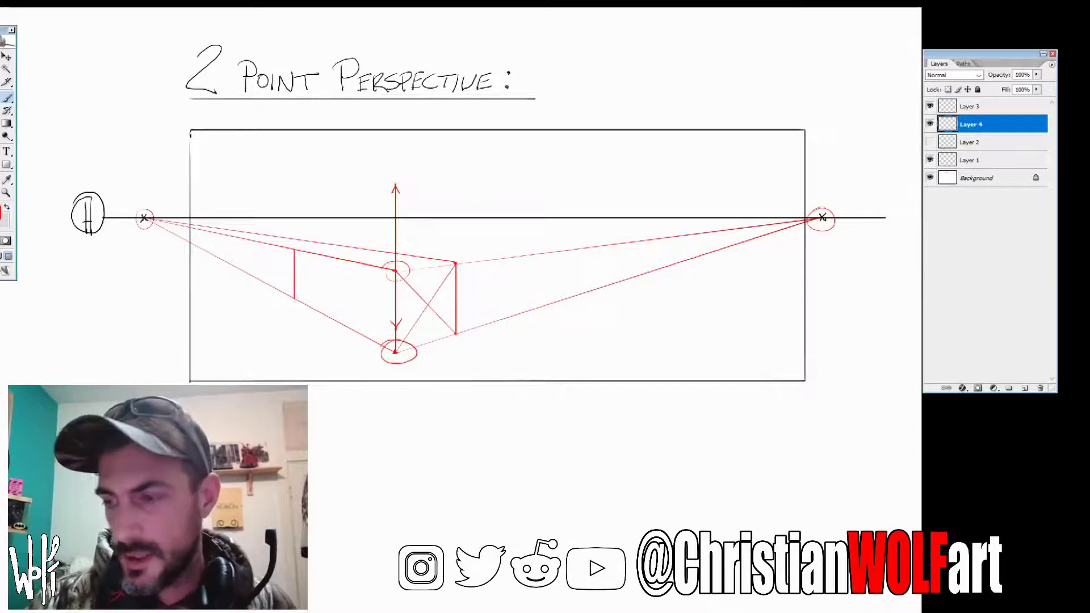
Step: Tie the left edge to the right vanishing point, circle its corners, and trace top and bottom edges
left_click_drag(295, 296, 455, 266)
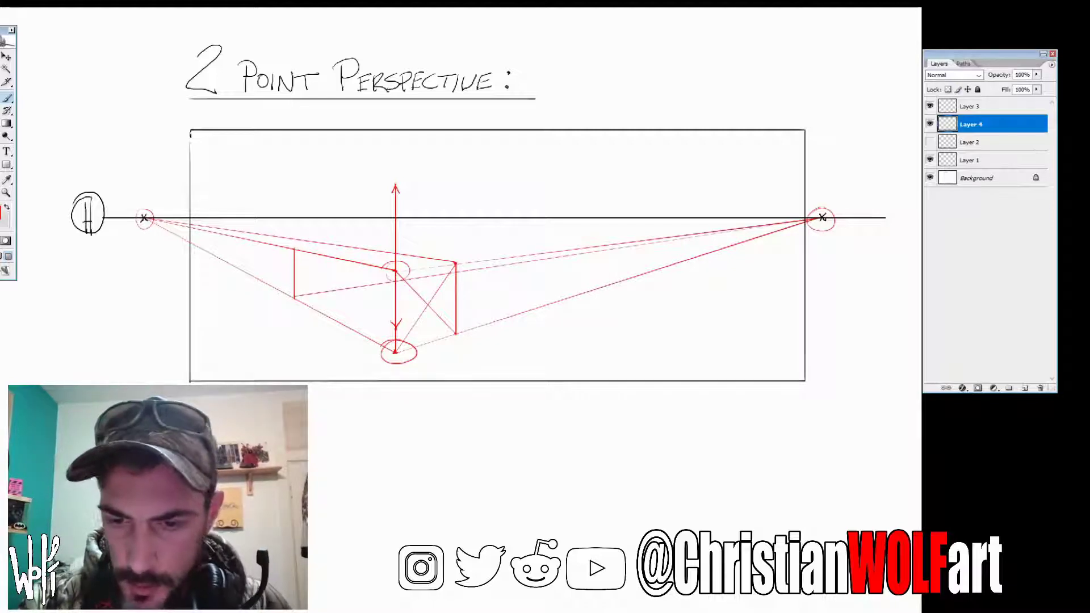
left_click_drag(294, 248, 750, 223)
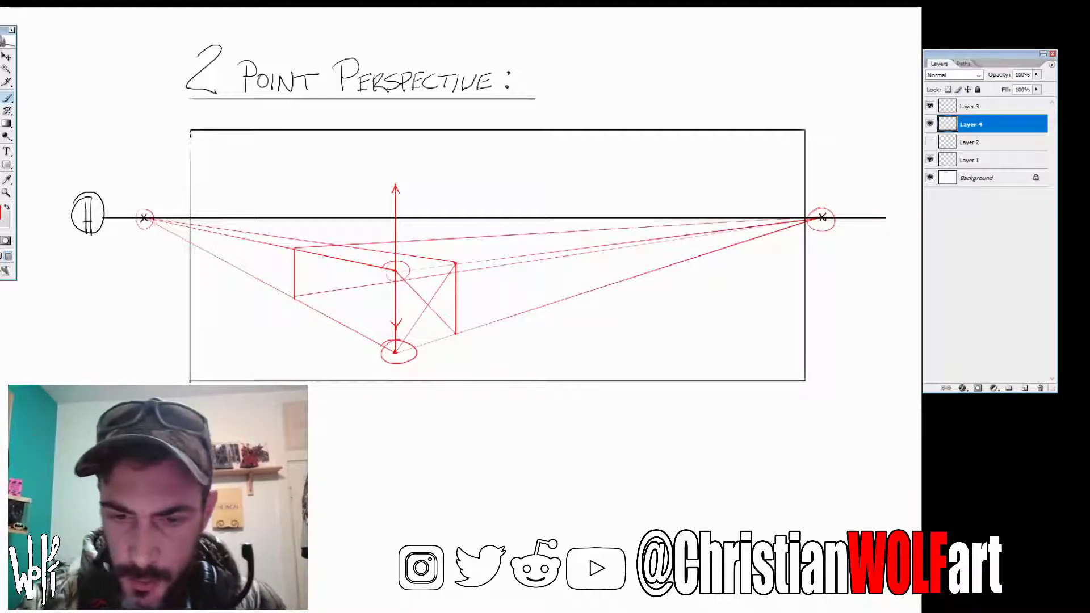
left_click_drag(290, 247, 300, 250)
left_click_drag(290, 295, 301, 298)
left_click_drag(808, 197, 860, 238)
key("ctrl+alt+z")
key("ctrl+alt+z")
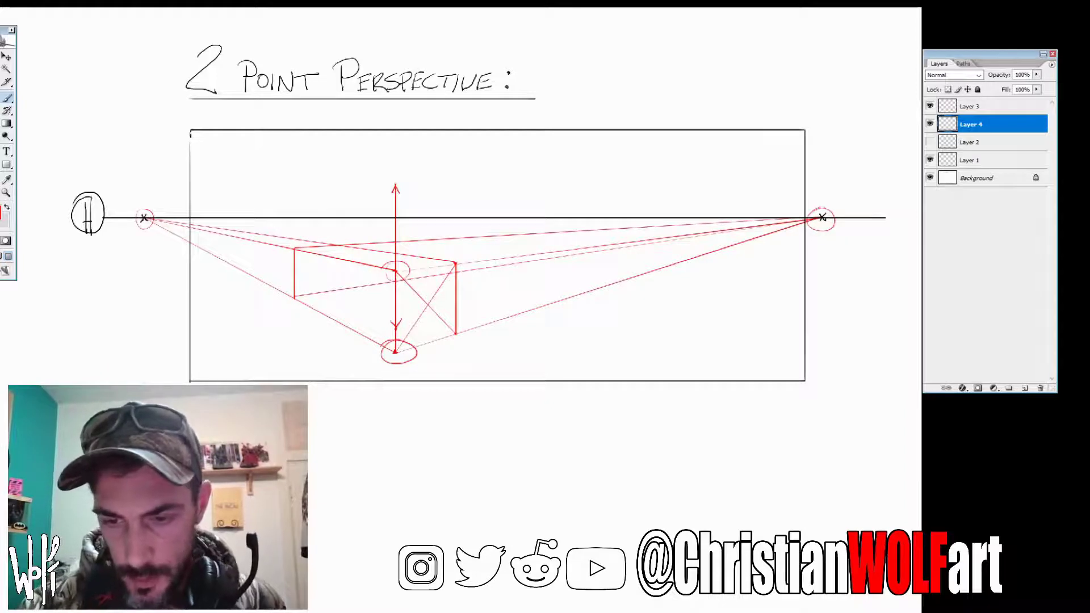
left_click_drag(295, 295, 450, 273)
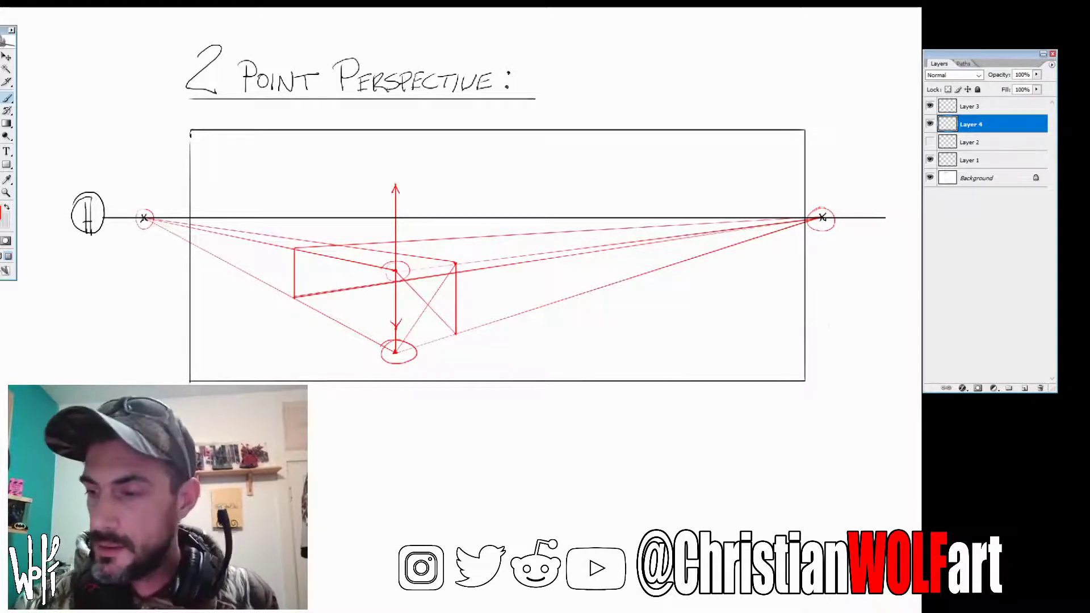
left_click_drag(457, 262, 630, 242)
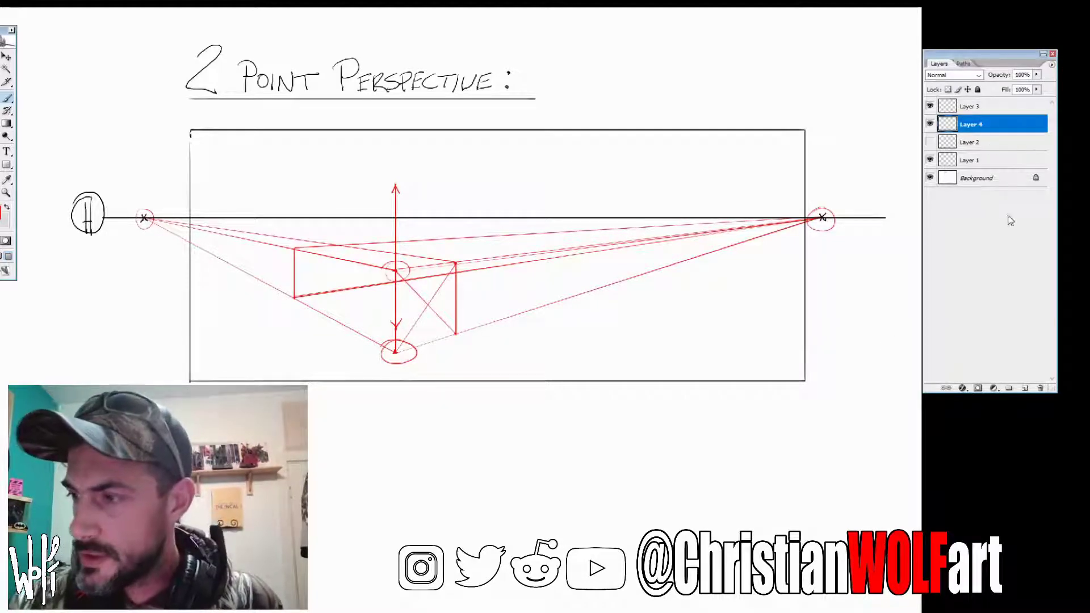
Step: Fade the construction layer to low opacity and add a new layer for clean lines
left_click(1037, 75)
left_click_drag(1037, 86, 988, 85)
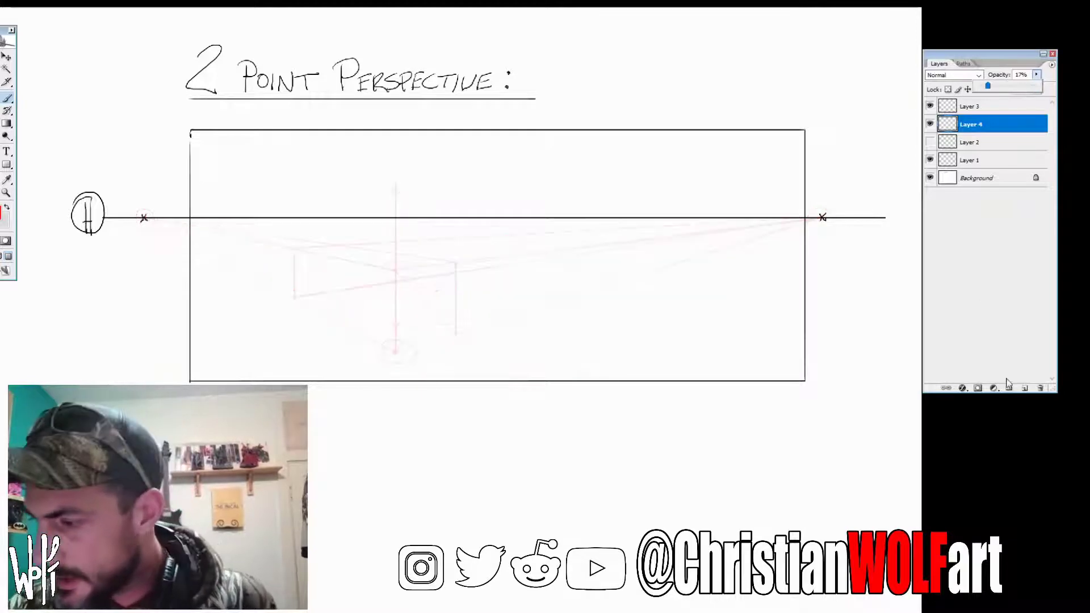
left_click(1025, 389)
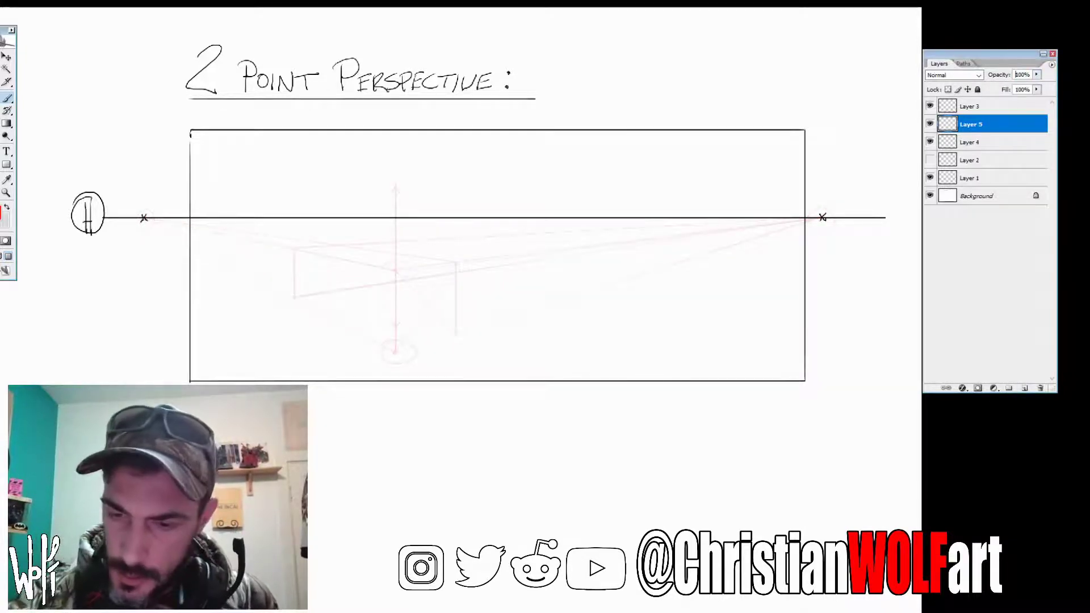
Step: Ink the box's vertical, top and bottom edges in red and hide the construction layer
left_click_drag(395, 270, 395, 352)
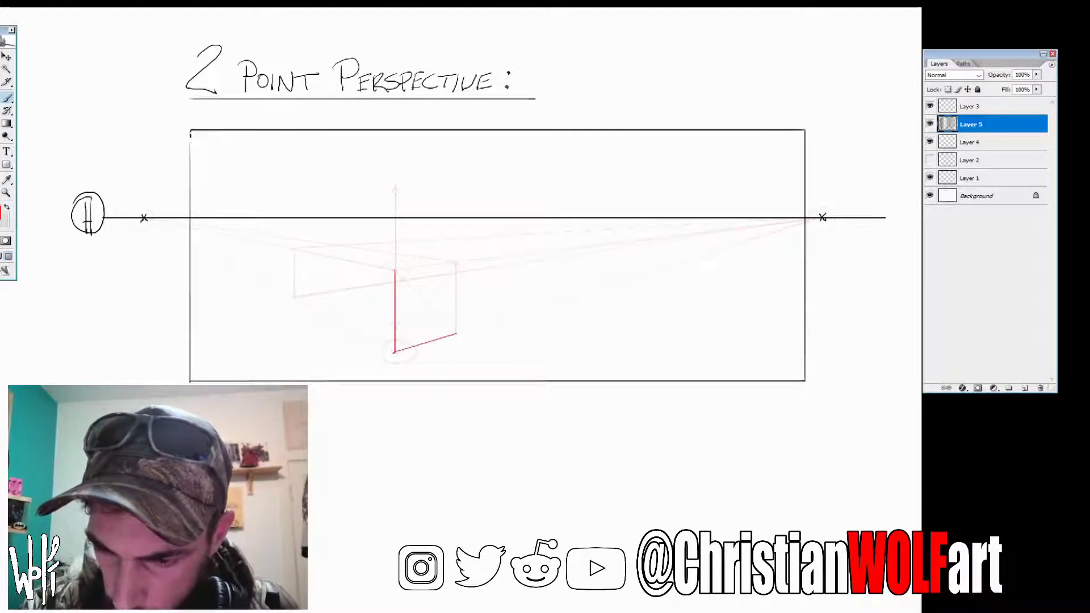
left_click_drag(455, 262, 455, 327)
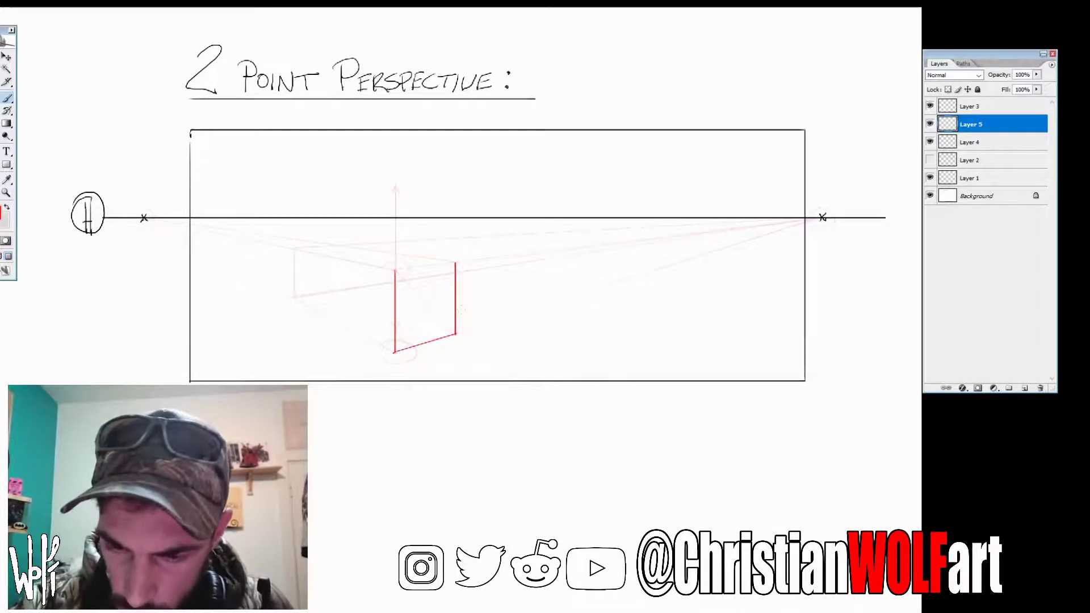
left_click_drag(394, 351, 294, 299)
left_click_drag(295, 248, 295, 300)
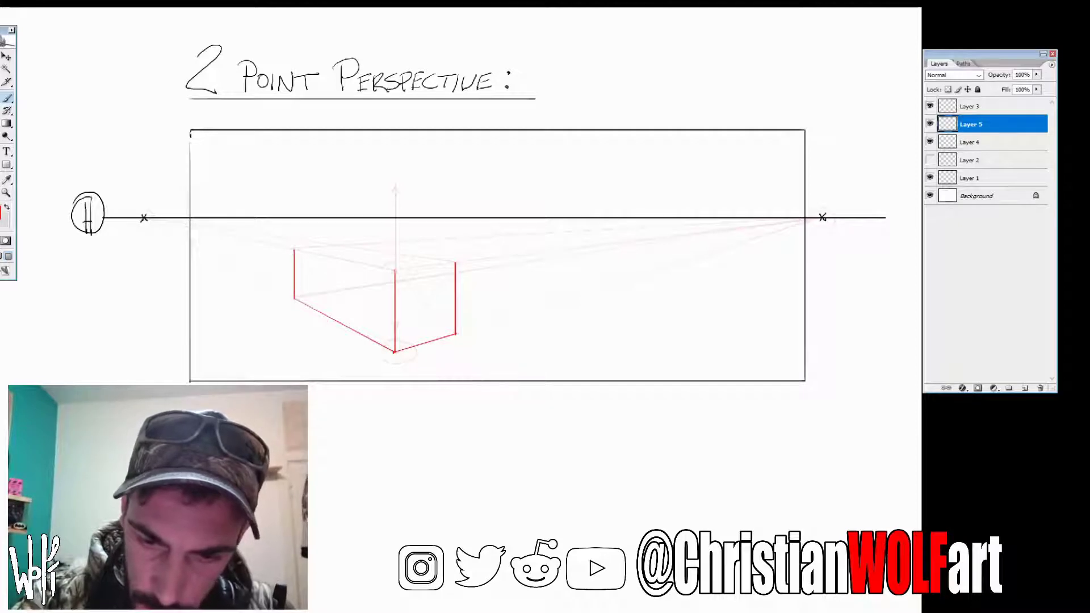
mouse_move(295, 248)
left_mouse_down()
mouse_move(393, 271)
mouse_move(457, 263)
left_mouse_up()
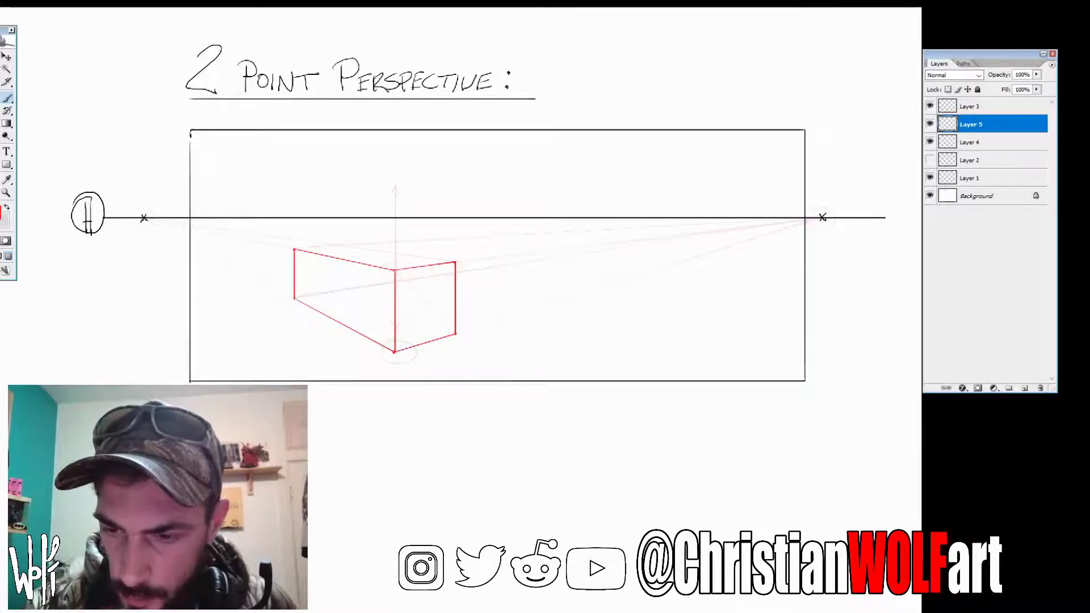
left_click_drag(359, 250, 456, 262)
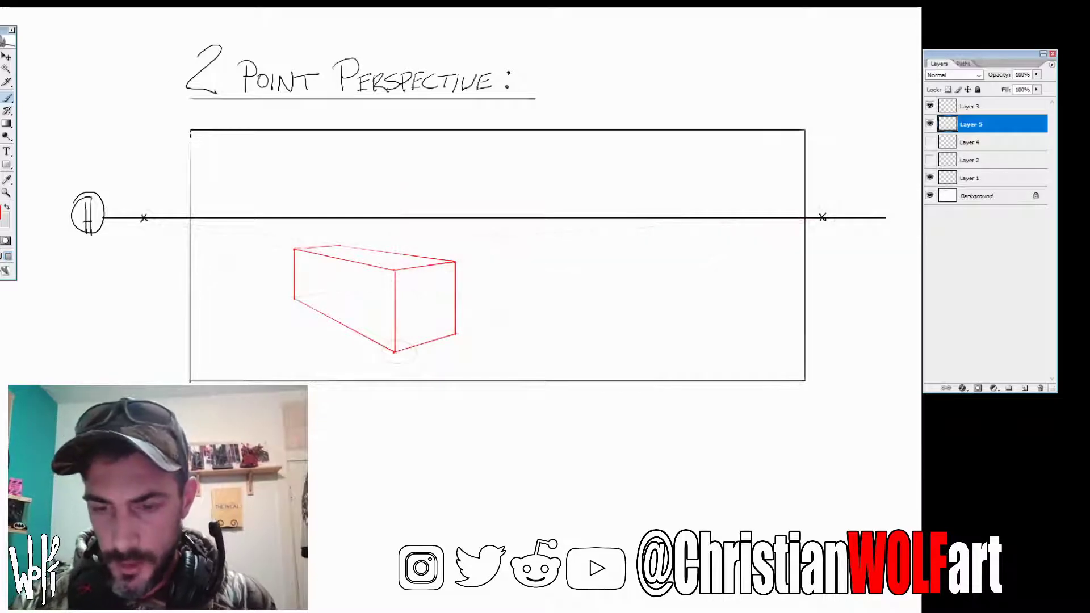
left_click(931, 142)
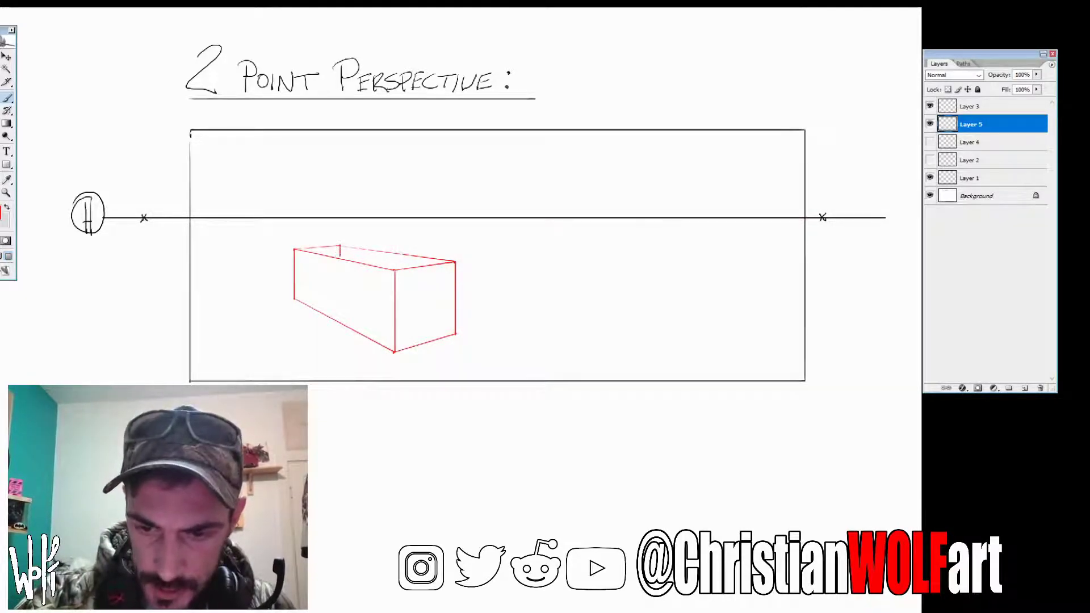
left_click_drag(339, 246, 340, 259)
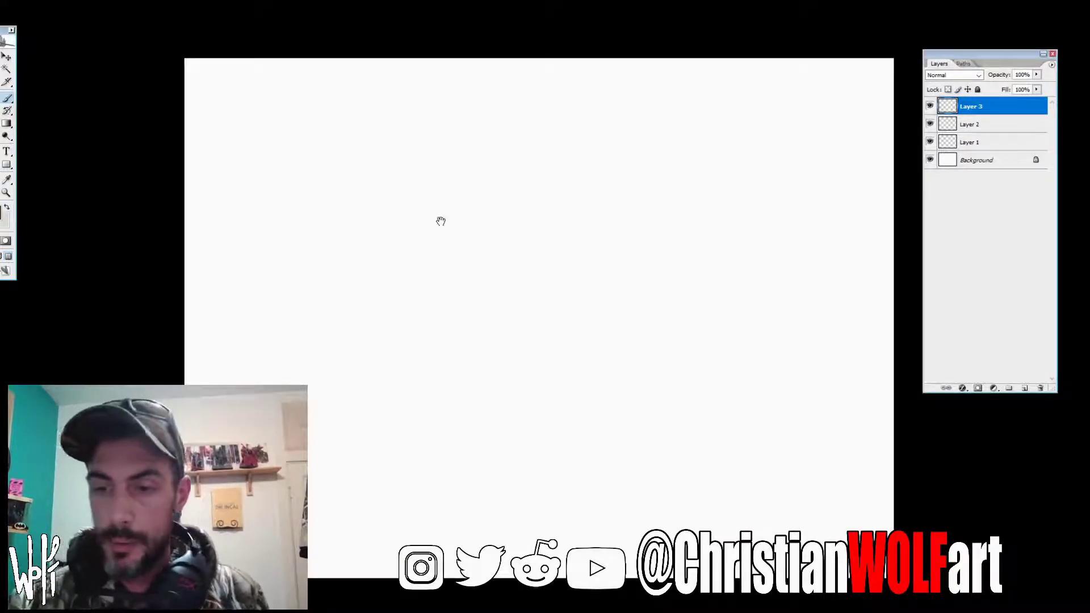
Step: Draw a horizon with a vanishing point, fade the lines to 22% opacity, and add a faint ray
left_click_drag(439, 224, 396, 212)
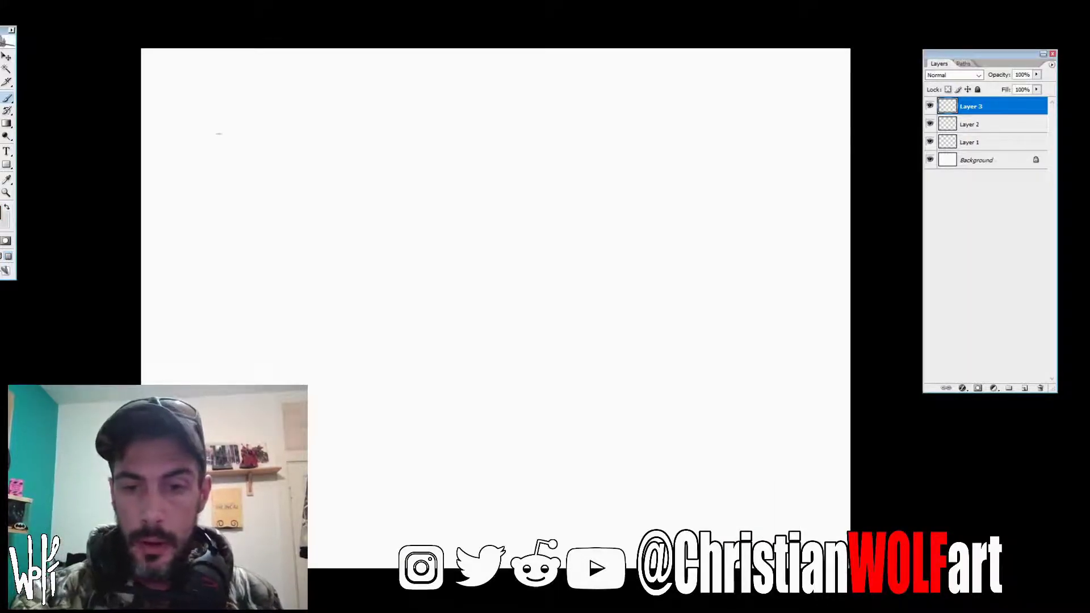
left_click_drag(217, 133, 807, 134)
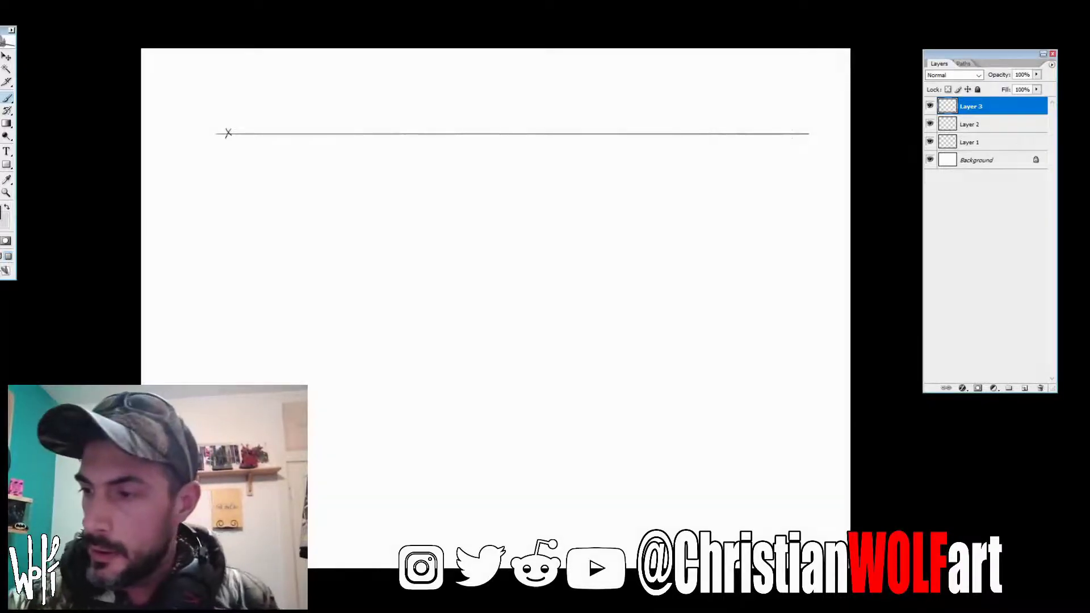
left_click_drag(792, 136, 799, 130)
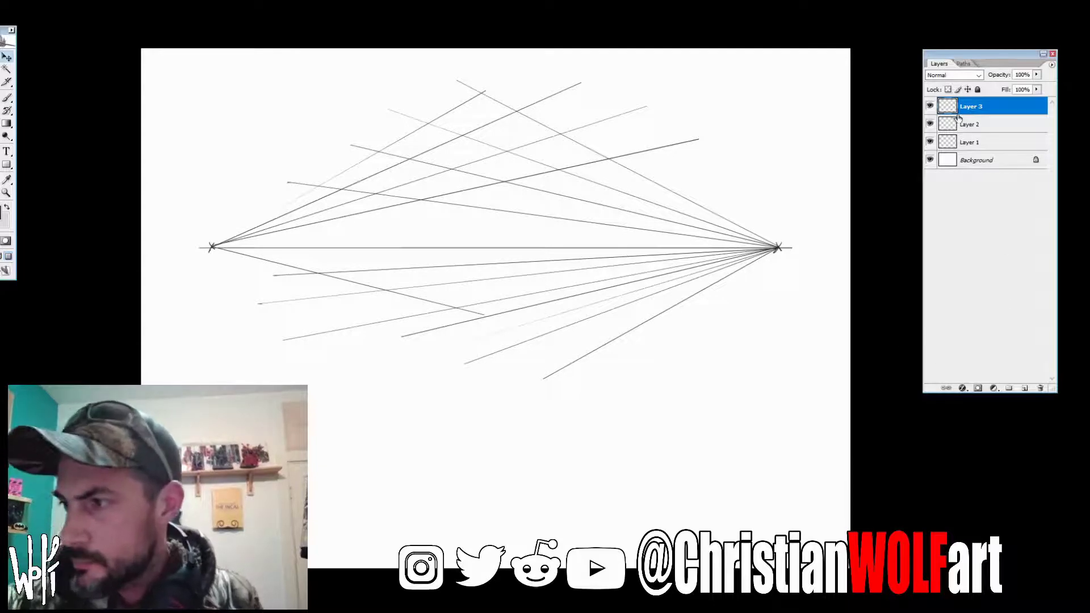
left_click(1036, 75)
left_click_drag(1036, 86, 991, 86)
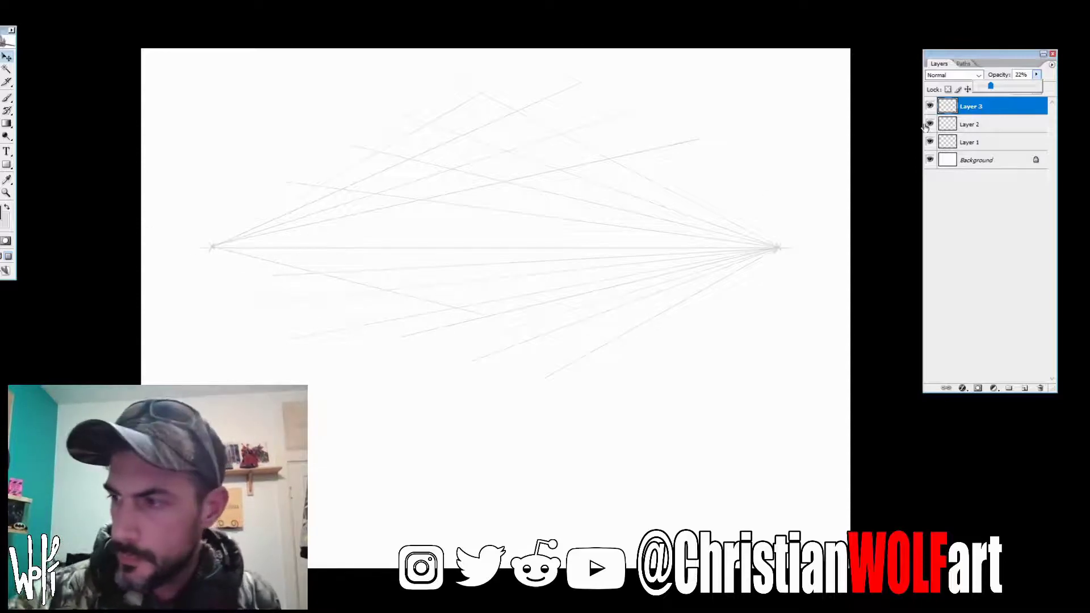
key("Return")
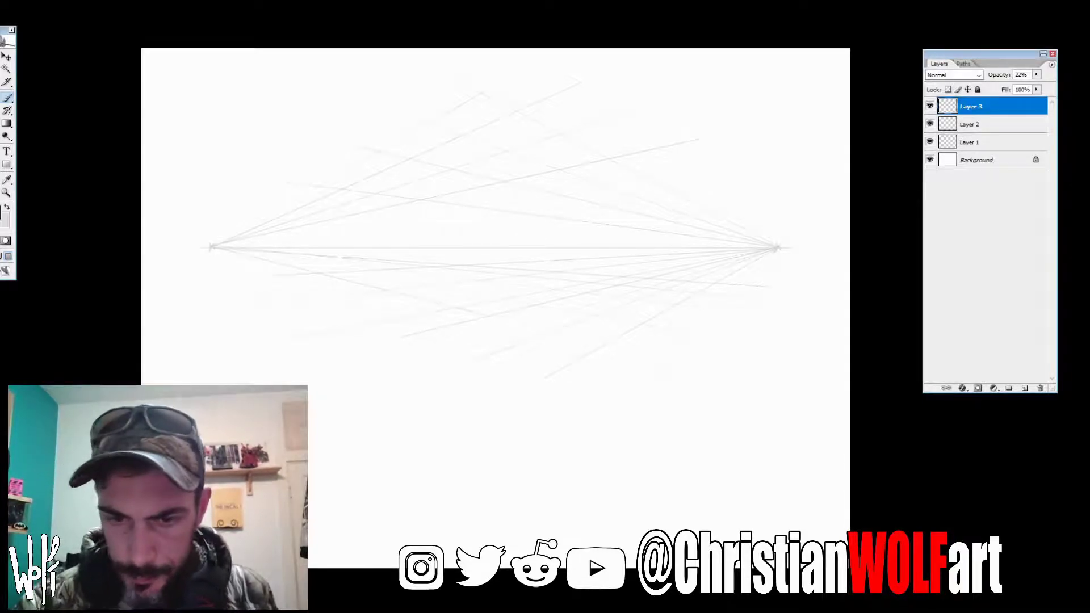
left_click_drag(558, 345, 656, 370)
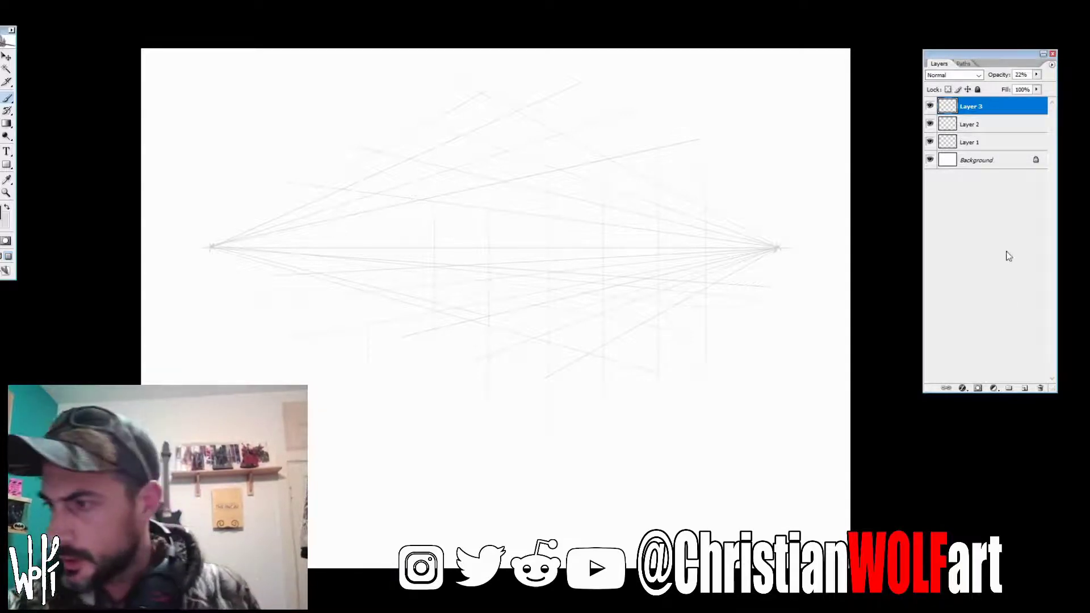
Step: Make Layer 2 active, set red as the foreground colour, and add a new van sketch layer
left_click(992, 124)
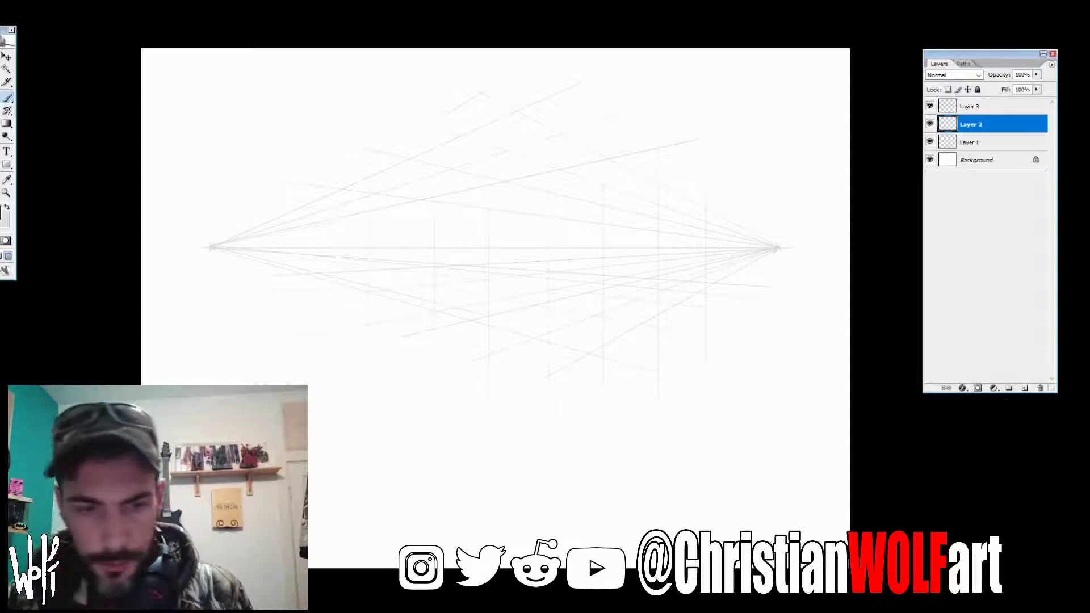
left_click(6, 240)
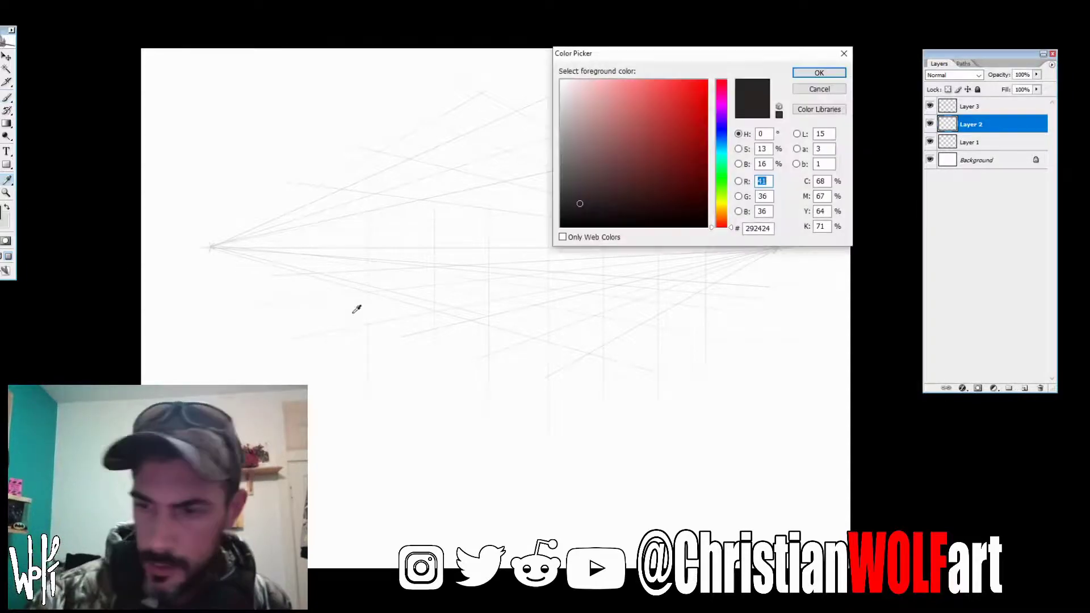
left_click(819, 73)
left_click(1025, 389)
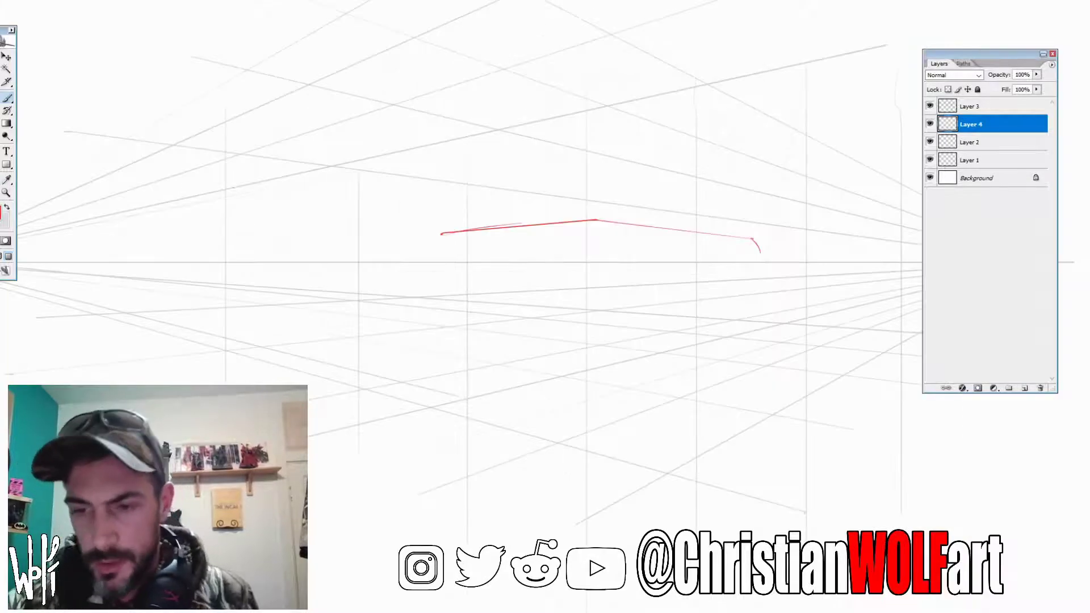
Step: Draw the red roof line and the windshield's sloping pillars and bottom edge
mouse_move(440, 233)
left_mouse_down()
mouse_move(433, 241)
mouse_move(584, 231)
mouse_move(760, 252)
left_mouse_up()
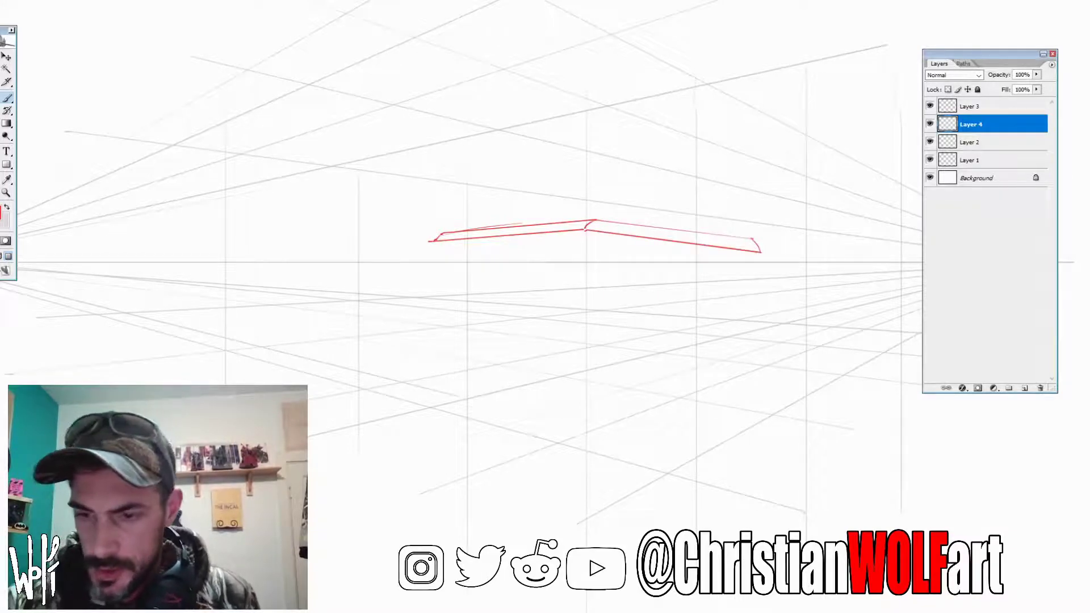
left_click_drag(434, 242, 398, 311)
left_click_drag(584, 233, 556, 335)
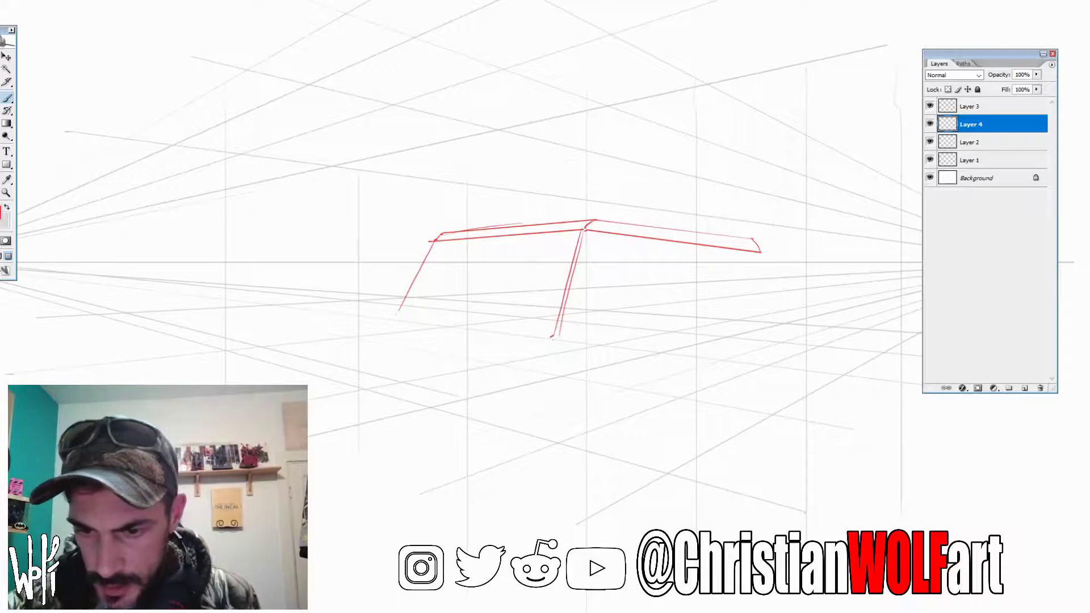
left_click_drag(397, 315, 554, 336)
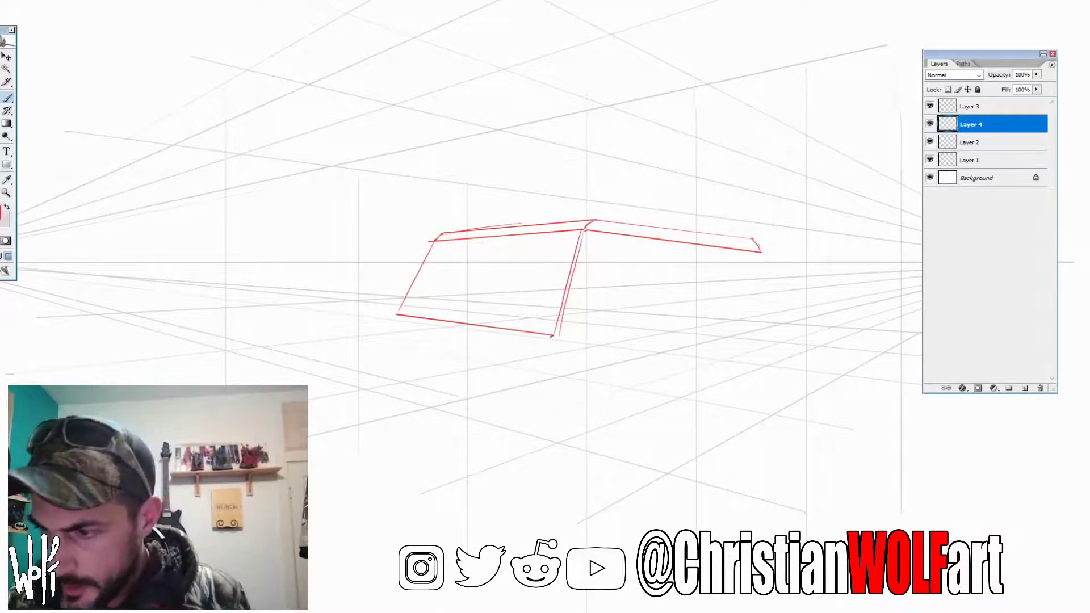
Step: Sketch the van's rear corner, lower side edge and front corner vertical edges
mouse_move(767, 264)
left_mouse_down()
mouse_move(767, 433)
mouse_move(769, 392)
left_mouse_up()
key("v")
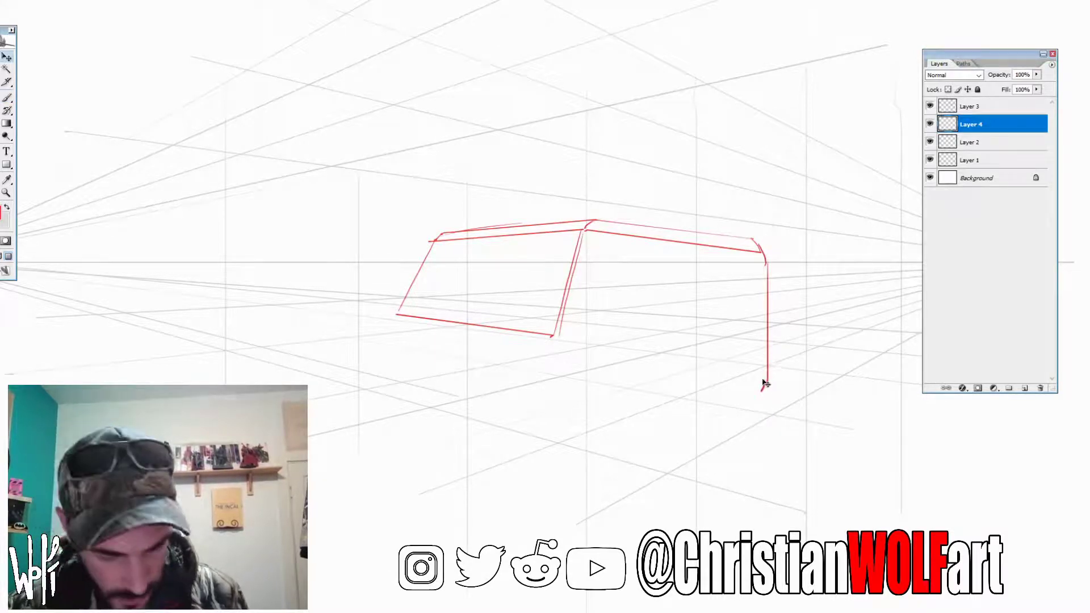
key("b")
left_click_drag(771, 354, 771, 399)
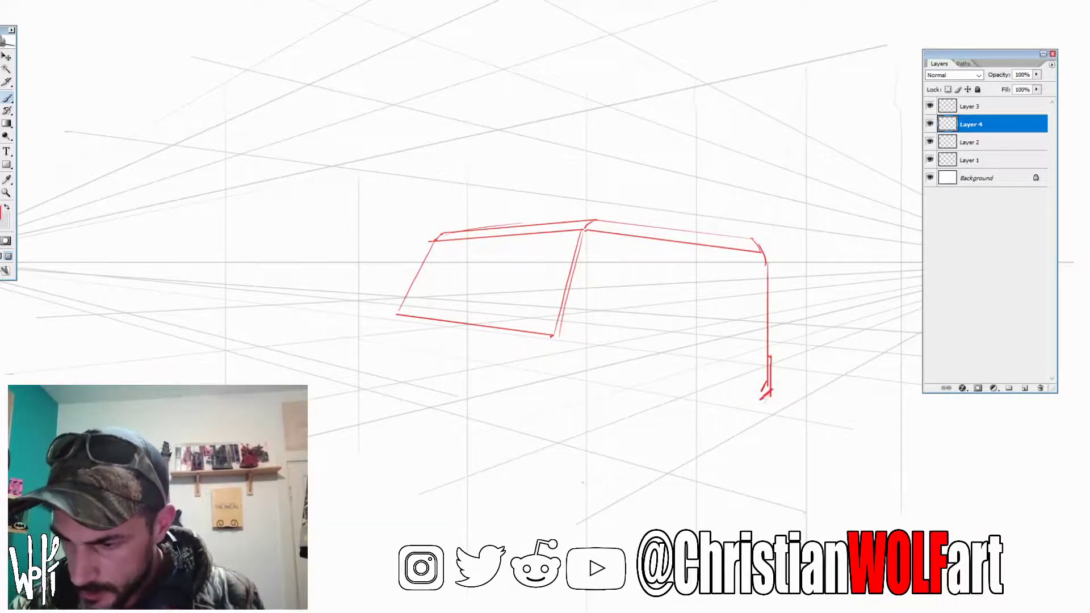
left_click_drag(767, 396, 632, 463)
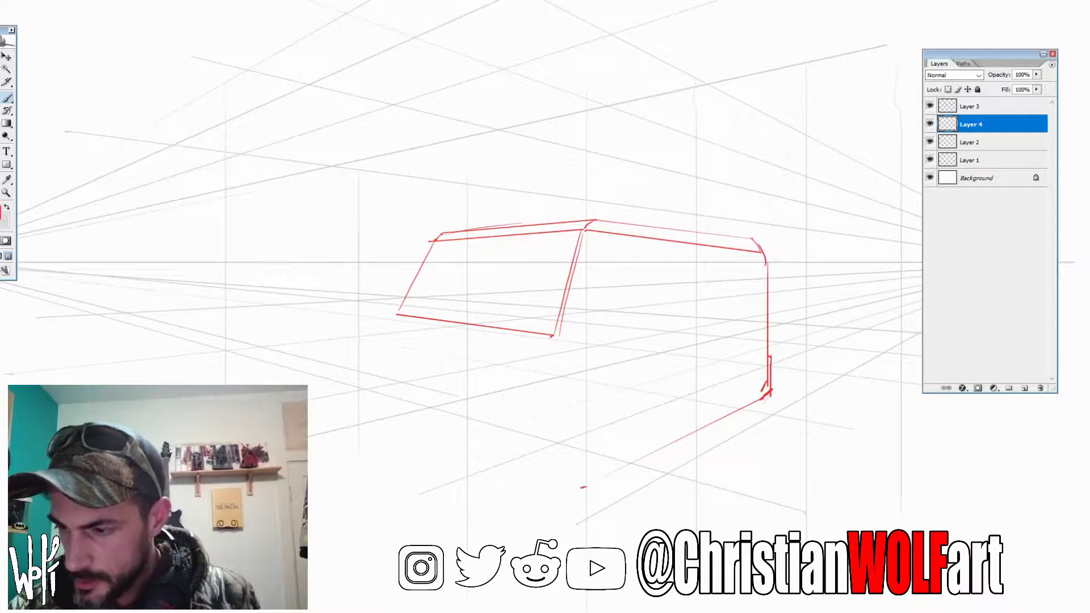
left_click_drag(764, 394, 582, 488)
left_click_drag(583, 226, 583, 474)
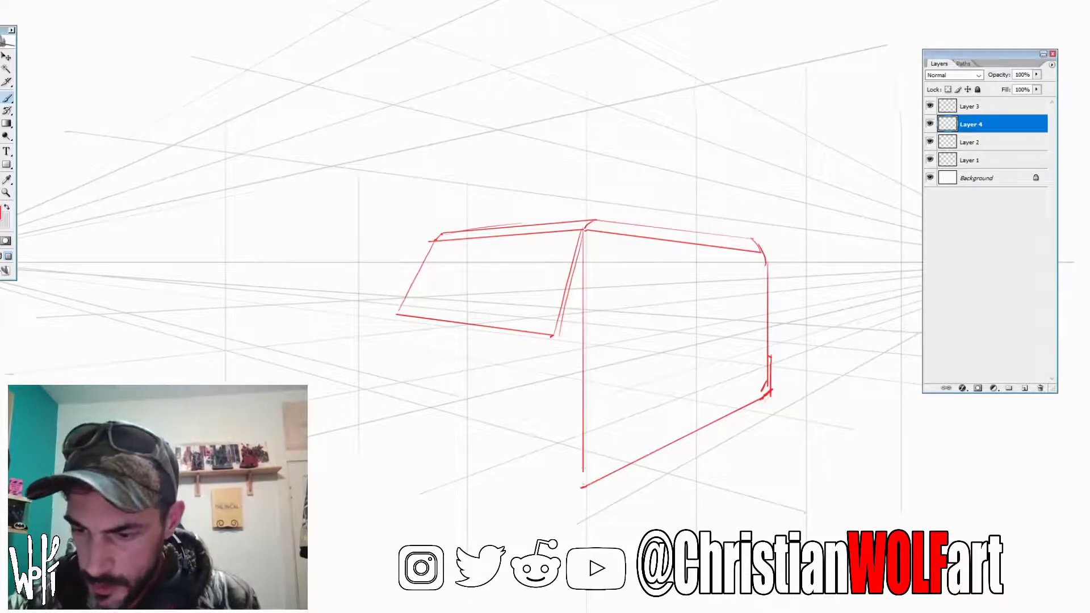
mouse_move(436, 240)
left_mouse_down()
mouse_move(437, 461)
mouse_move(584, 484)
left_mouse_up()
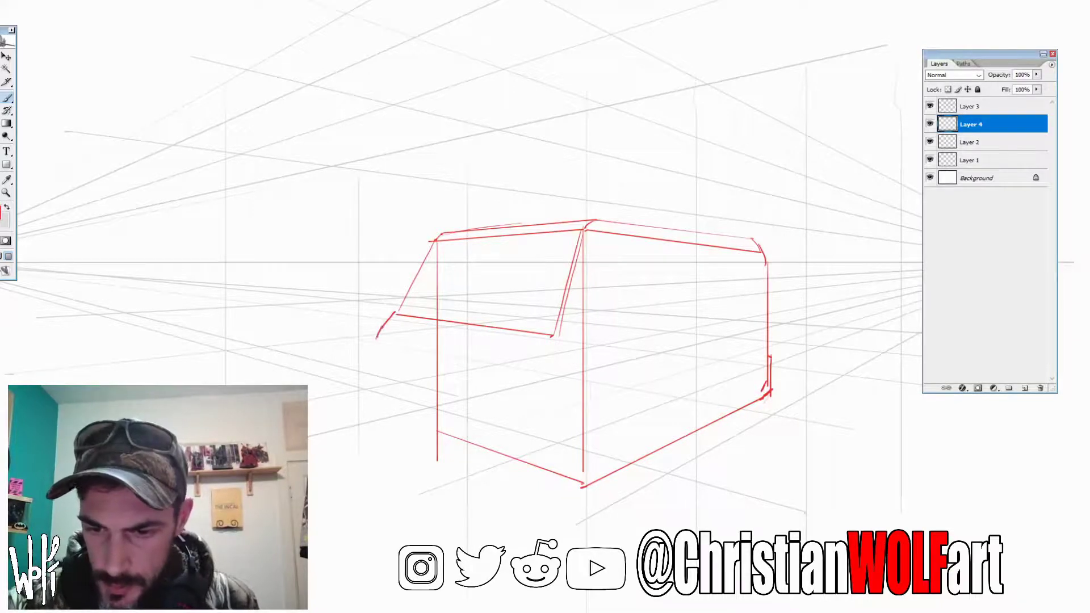
Step: Add the hood line, front bumper edge, rounded lower corner and longer bottom edges
left_click_drag(560, 334, 545, 370)
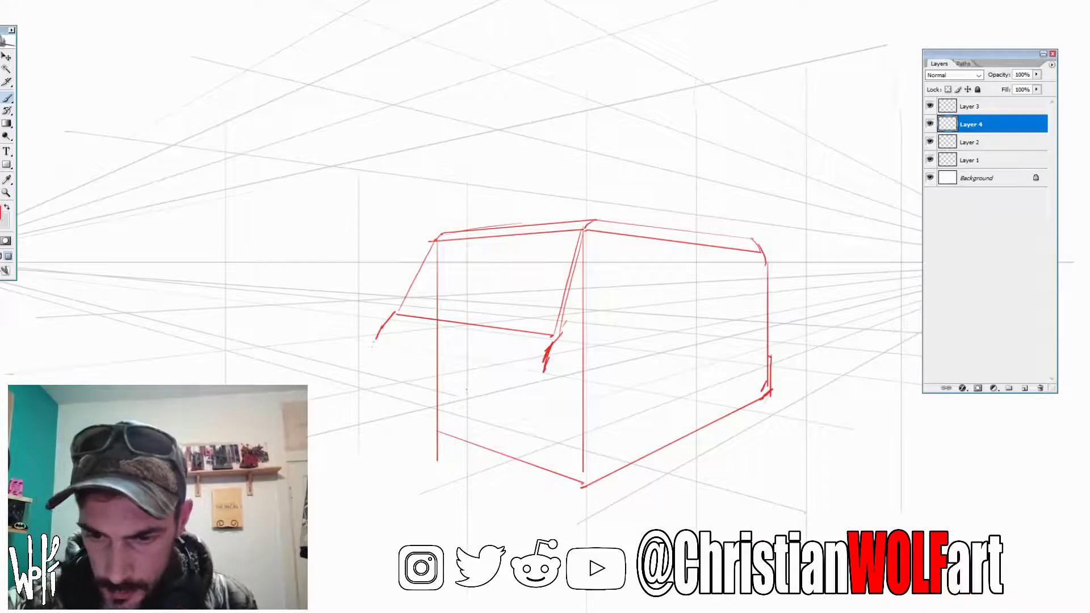
left_click_drag(369, 342, 368, 433)
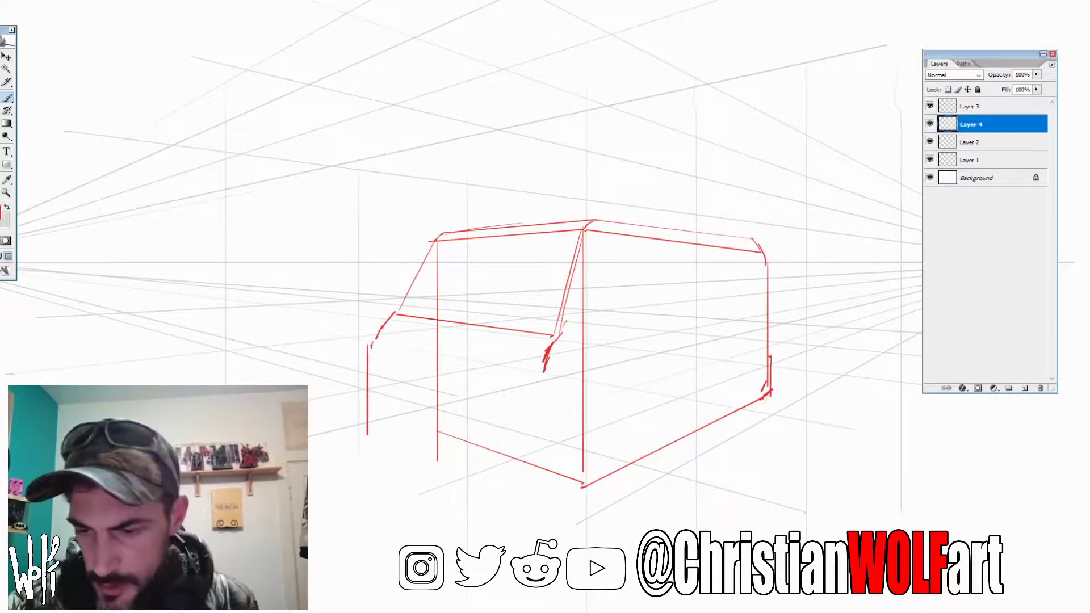
left_click_drag(368, 420, 381, 438)
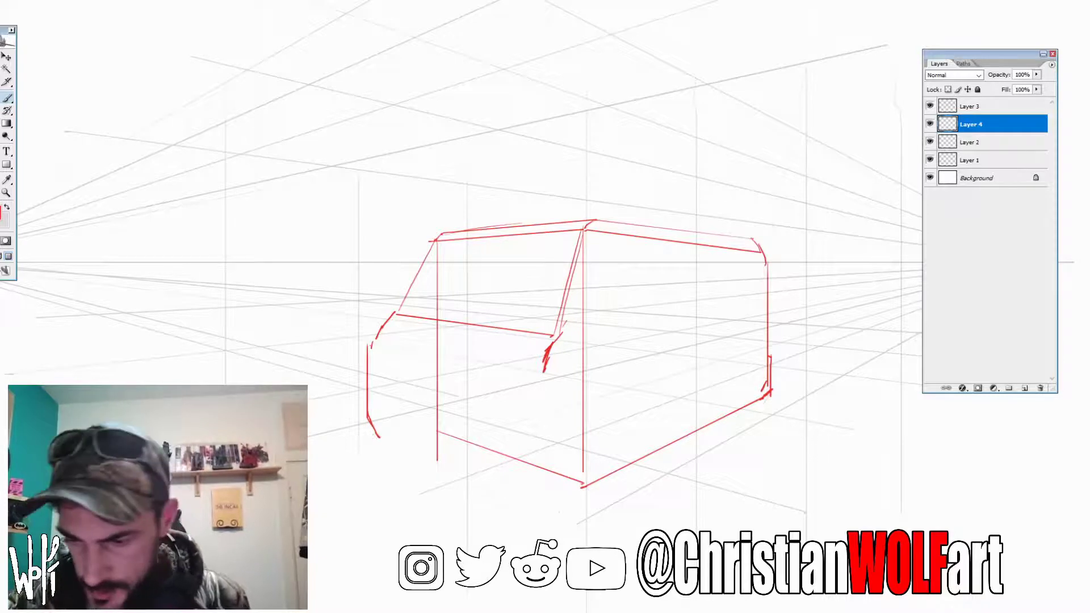
left_click_drag(380, 437, 581, 487)
key("ctrl+z")
left_click_drag(381, 437, 561, 512)
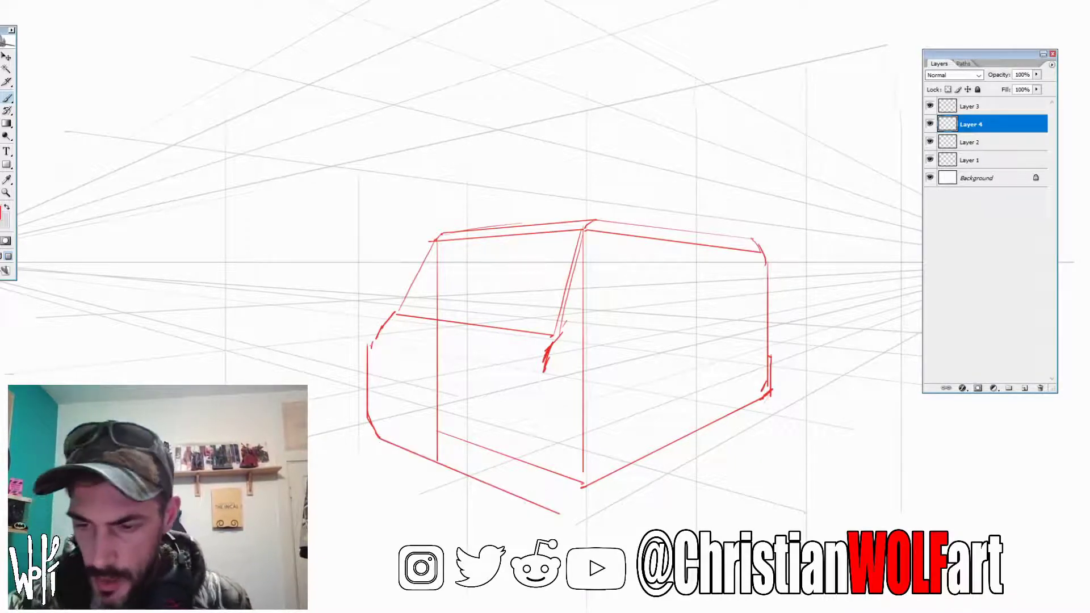
mouse_move(546, 505)
left_mouse_down()
mouse_move(574, 511)
mouse_move(771, 400)
left_mouse_up()
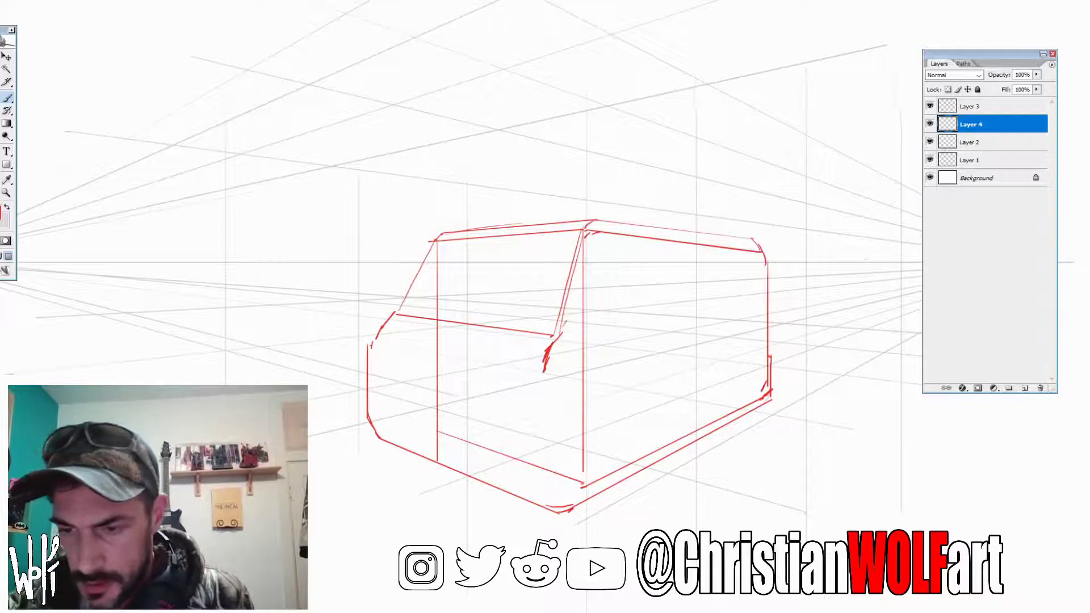
Step: Erase the stray front vertical line and double both windshield pillars
key("e")
left_click_drag(437, 248, 437, 447)
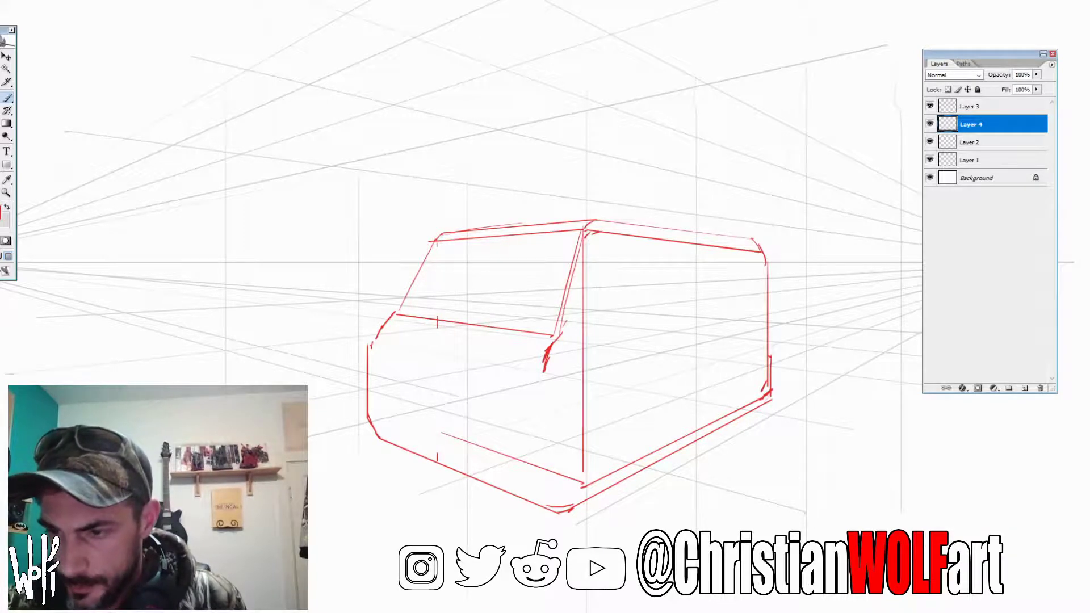
left_click_drag(580, 266, 567, 331)
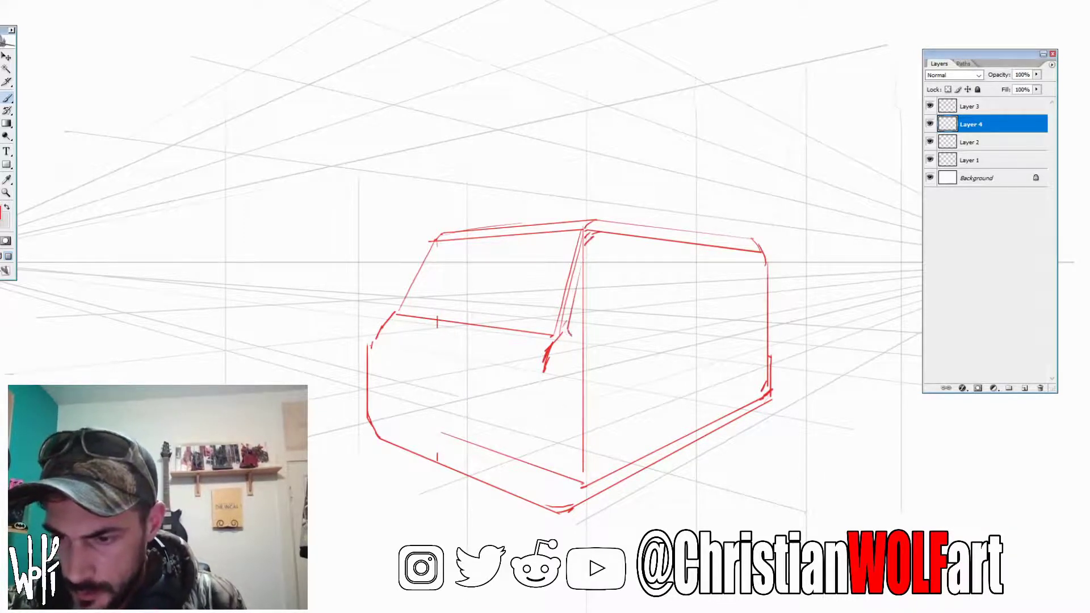
left_click_drag(437, 246, 409, 309)
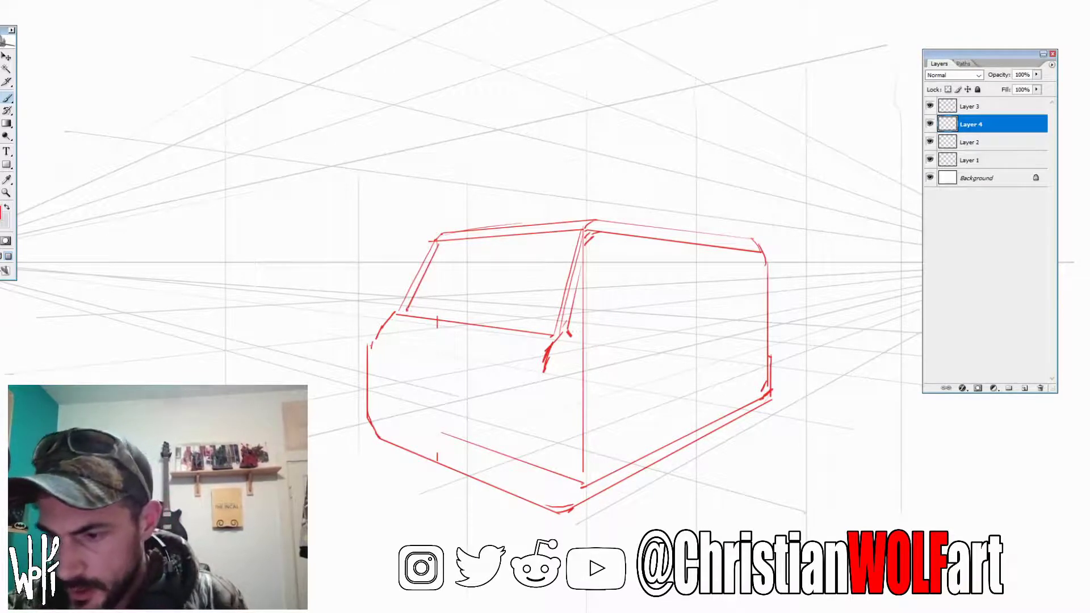
Step: Draw the side window edges, a thick divider post and a rear-window glare stroke
left_click_drag(577, 333, 757, 300)
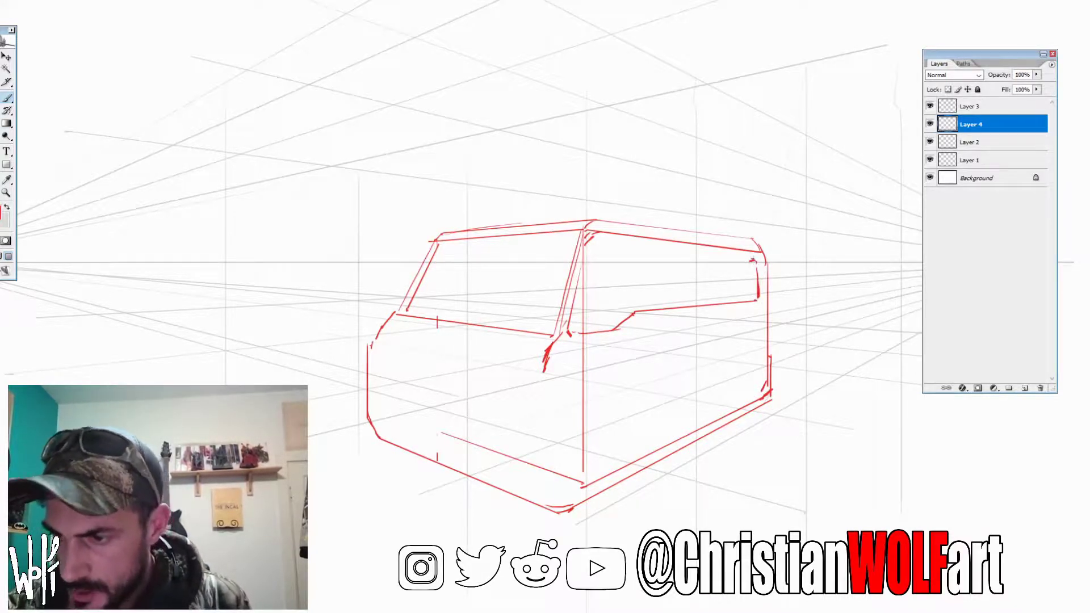
mouse_move(596, 240)
left_mouse_down()
mouse_move(753, 256)
mouse_move(695, 305)
left_mouse_up()
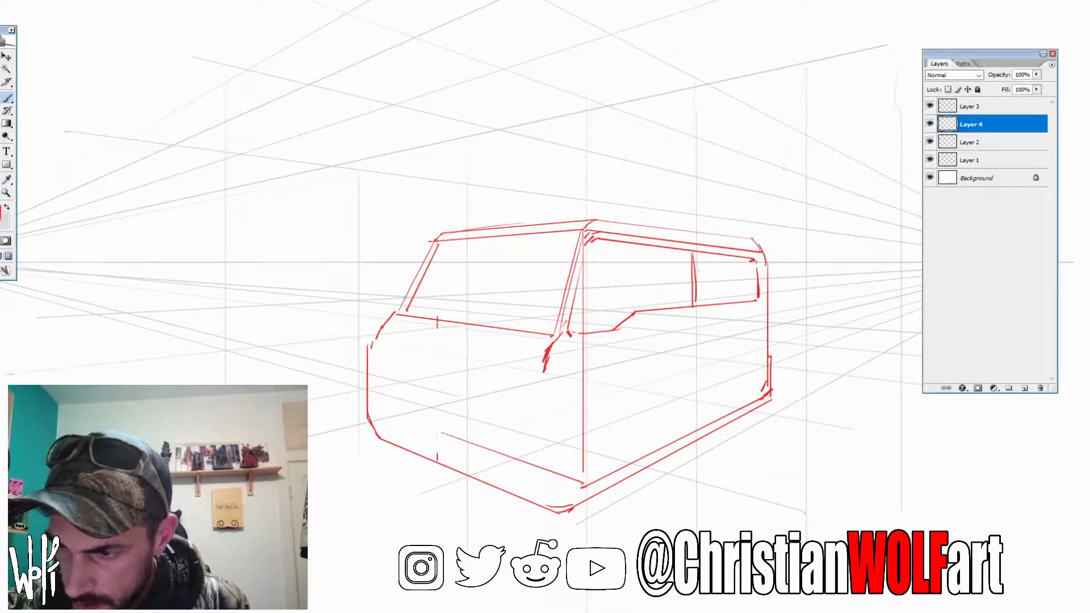
left_click_drag(698, 255, 700, 306)
left_click_drag(704, 253, 705, 305)
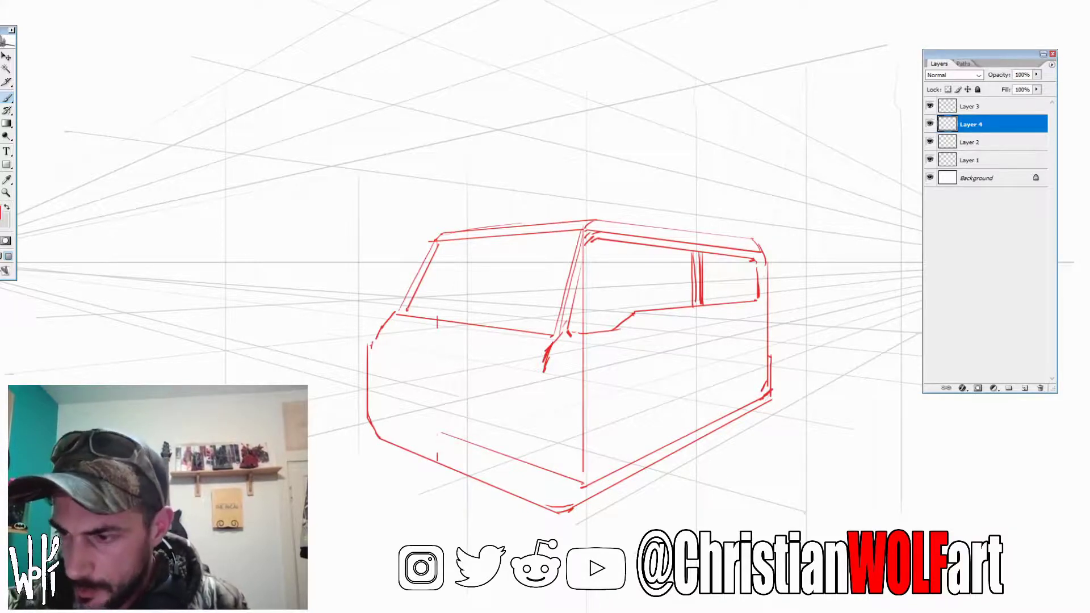
left_click_drag(756, 263, 706, 303)
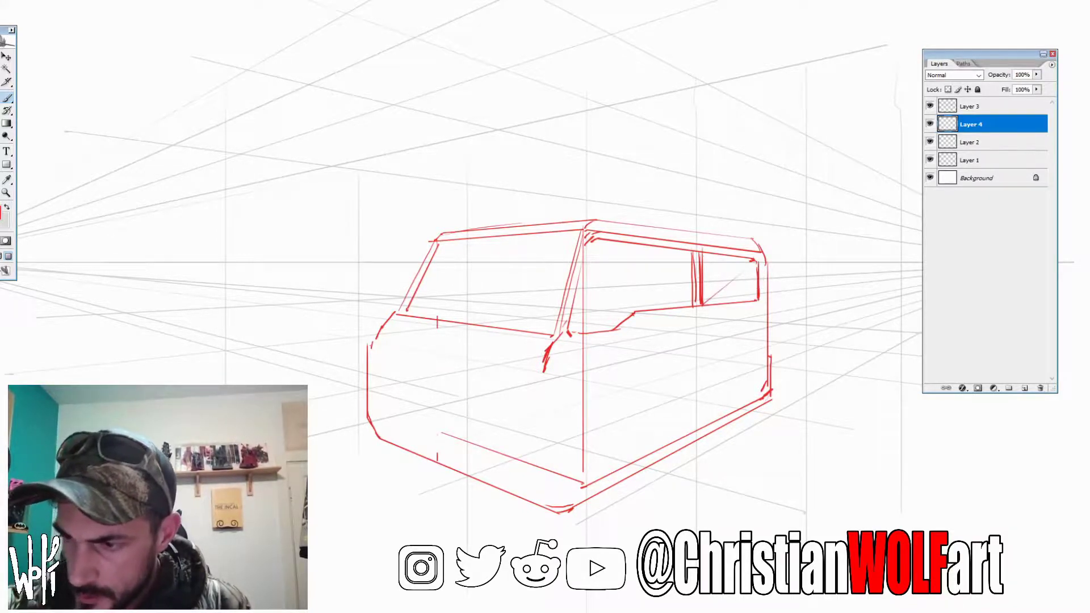
left_click_drag(690, 259, 692, 308)
left_click_drag(589, 239, 574, 309)
Step: Sketch trial diagonal strokes above the van's roof
left_click_drag(522, 68, 458, 181)
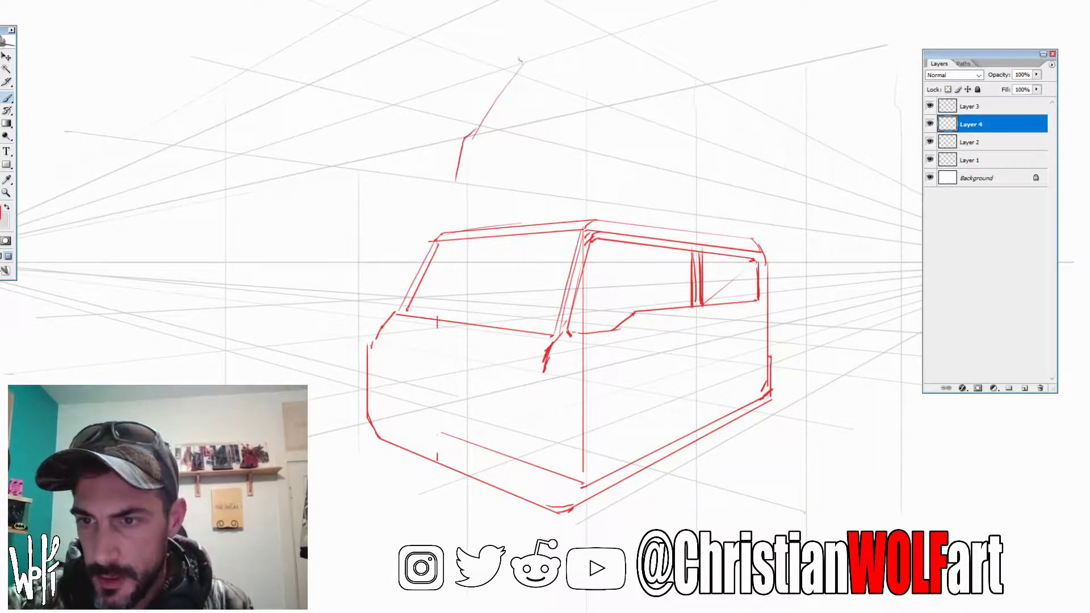
left_click_drag(554, 47, 520, 60)
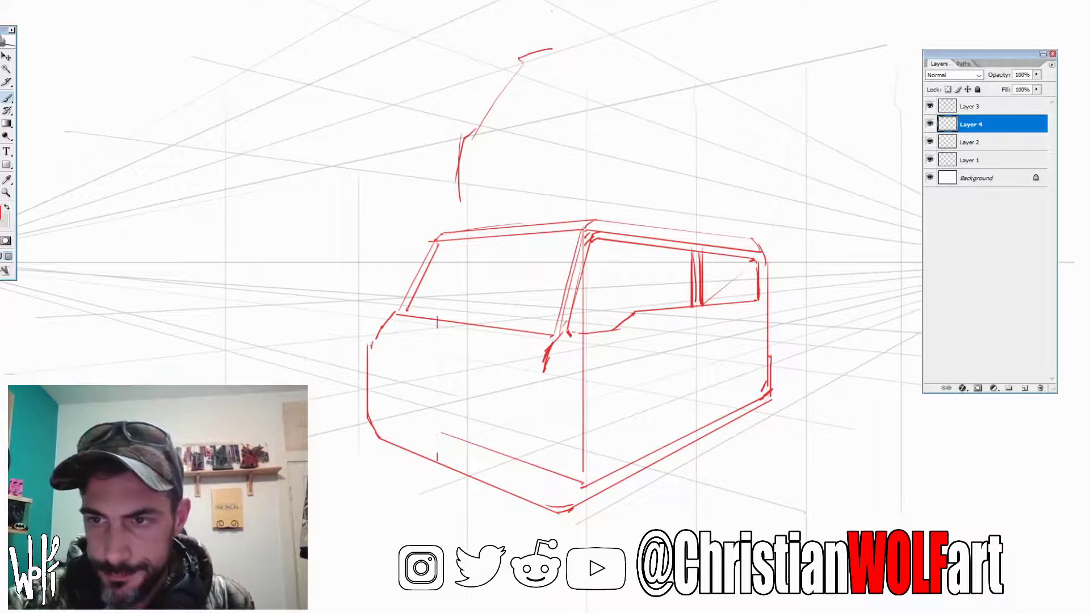
left_click_drag(554, 12, 424, 189)
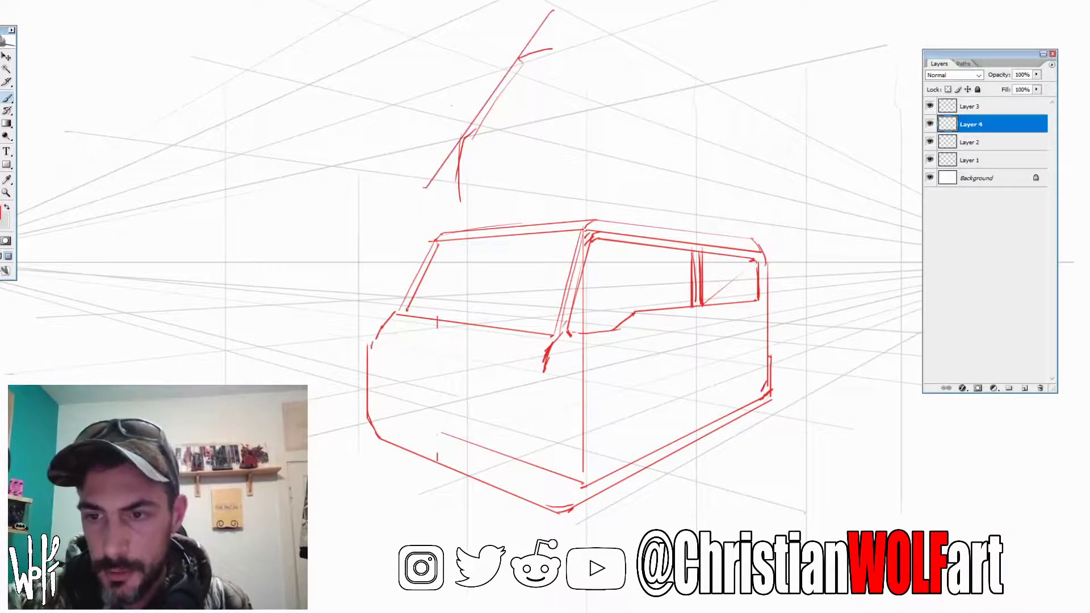
Step: Remove the strokes above the roof and draw the side's vertical front-corner edge
left_click_drag(450, 104, 450, 220)
mouse_move(549, 9)
left_mouse_down()
mouse_move(434, 171)
mouse_move(454, 168)
mouse_move(456, 205)
left_mouse_up()
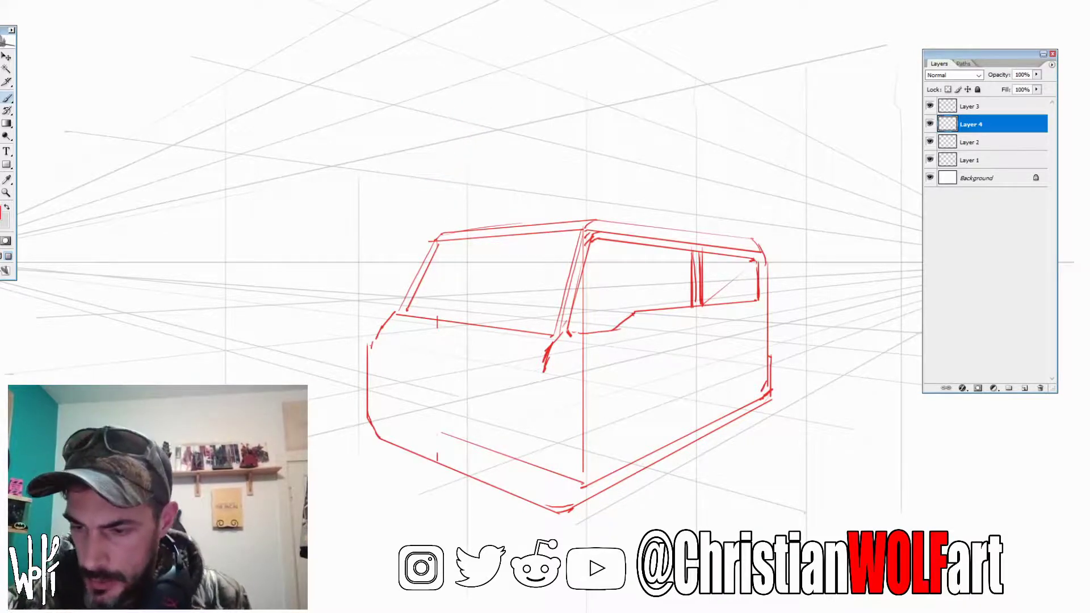
left_click_drag(541, 381, 542, 507)
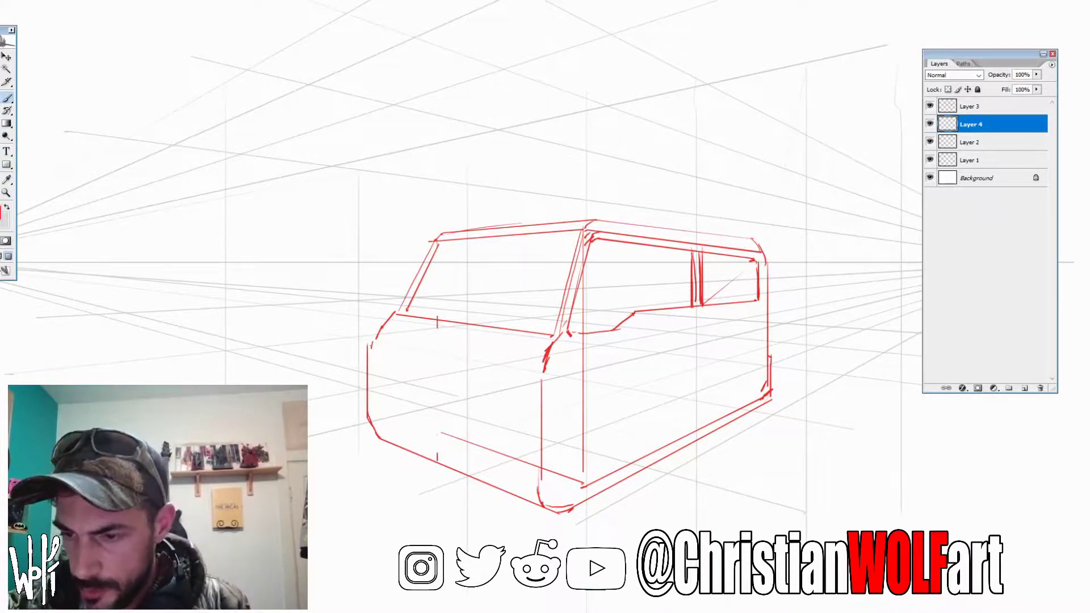
Step: Sketch a box-shaped side mirror and a body line across the front and side
left_click_drag(597, 321, 588, 351)
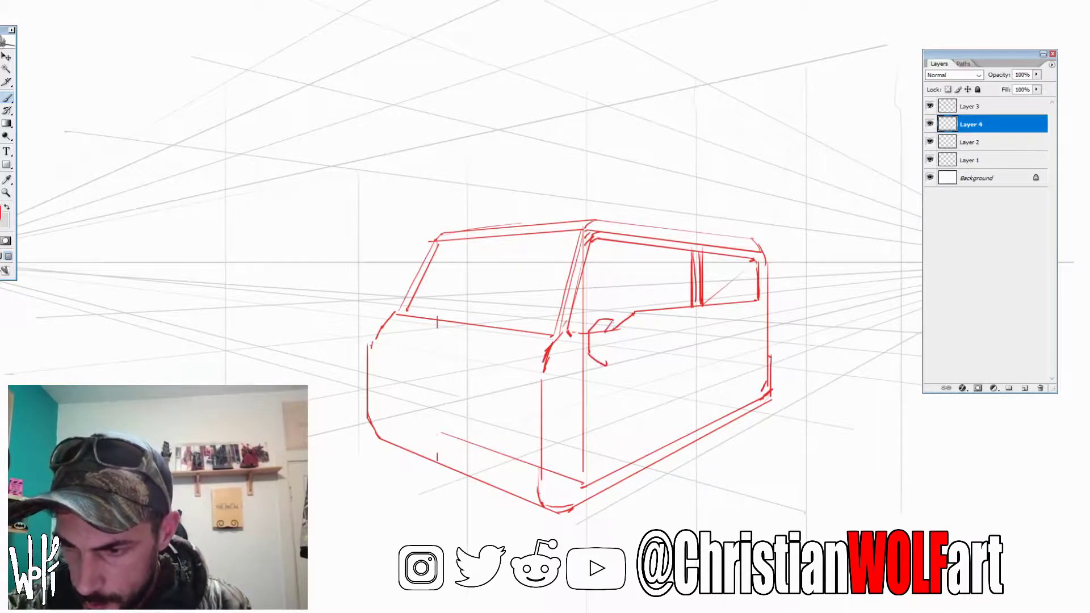
mouse_move(614, 325)
left_mouse_down()
mouse_move(615, 365)
mouse_move(604, 367)
left_mouse_up()
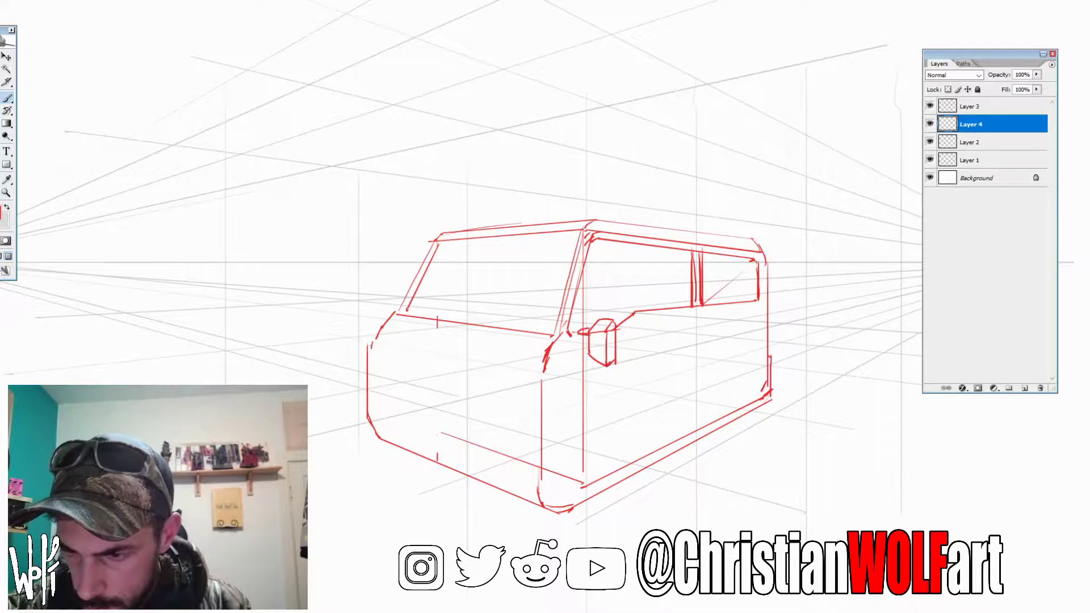
left_click_drag(580, 353, 589, 356)
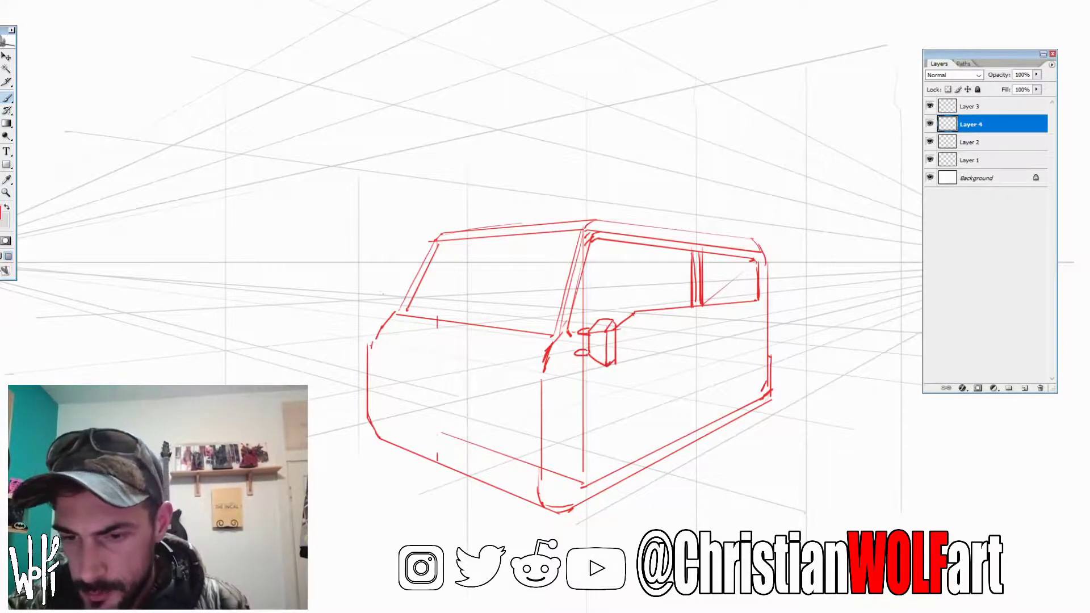
left_click_drag(374, 298, 605, 317)
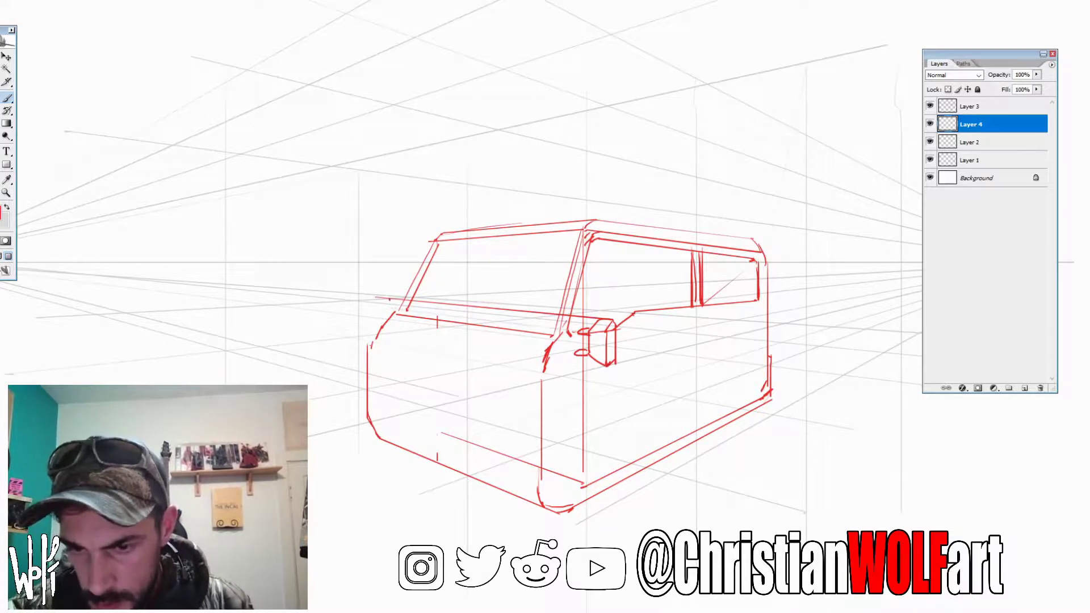
Step: Add a front-left corner detail and draw the rounded front wheel arch
left_click_drag(387, 307, 397, 312)
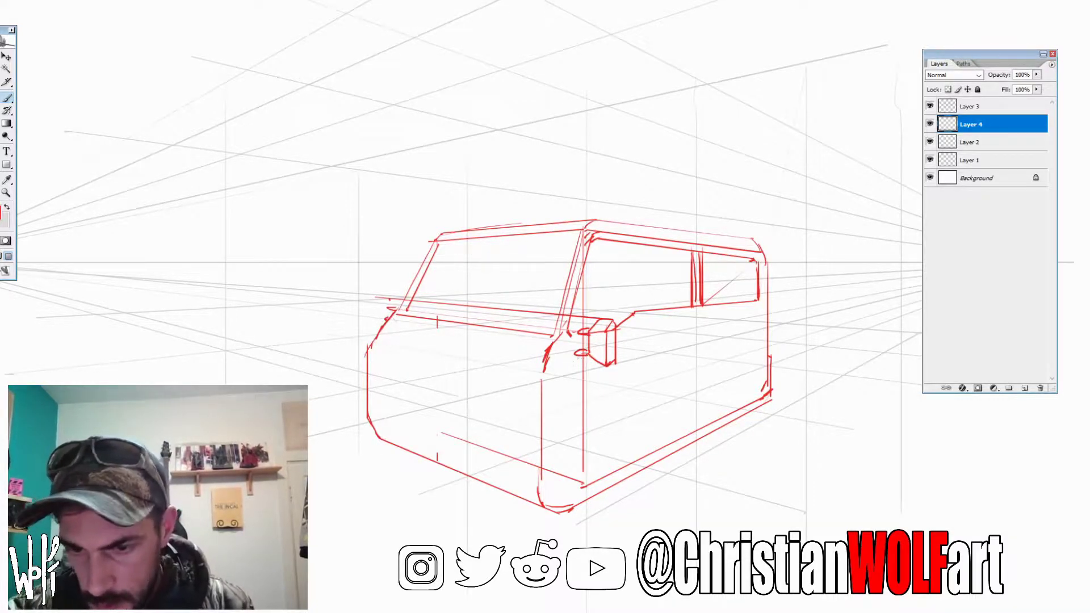
left_click_drag(386, 315, 404, 321)
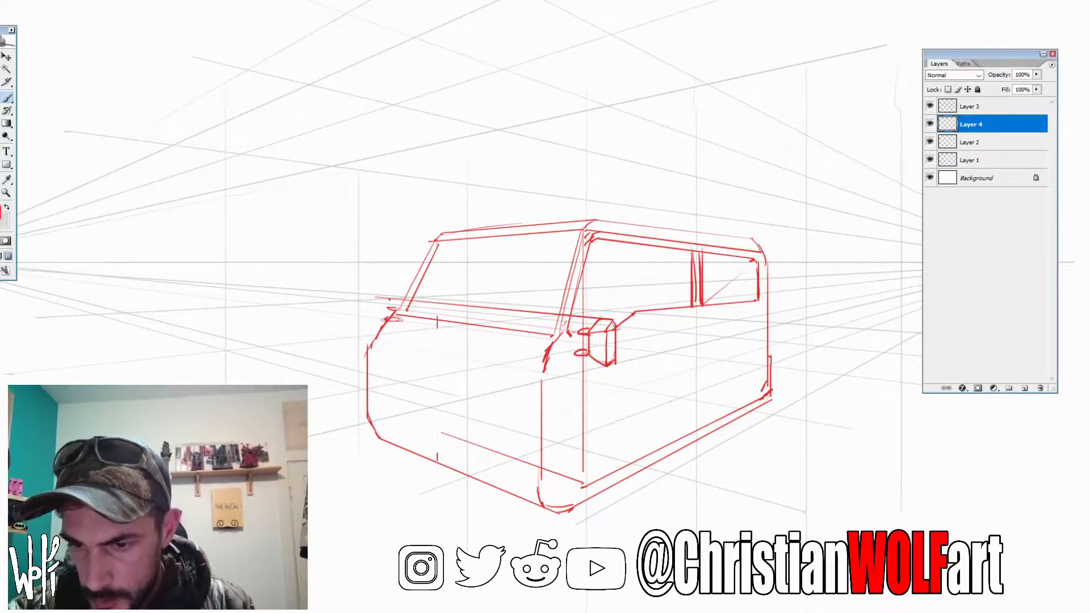
left_click_drag(378, 298, 391, 301)
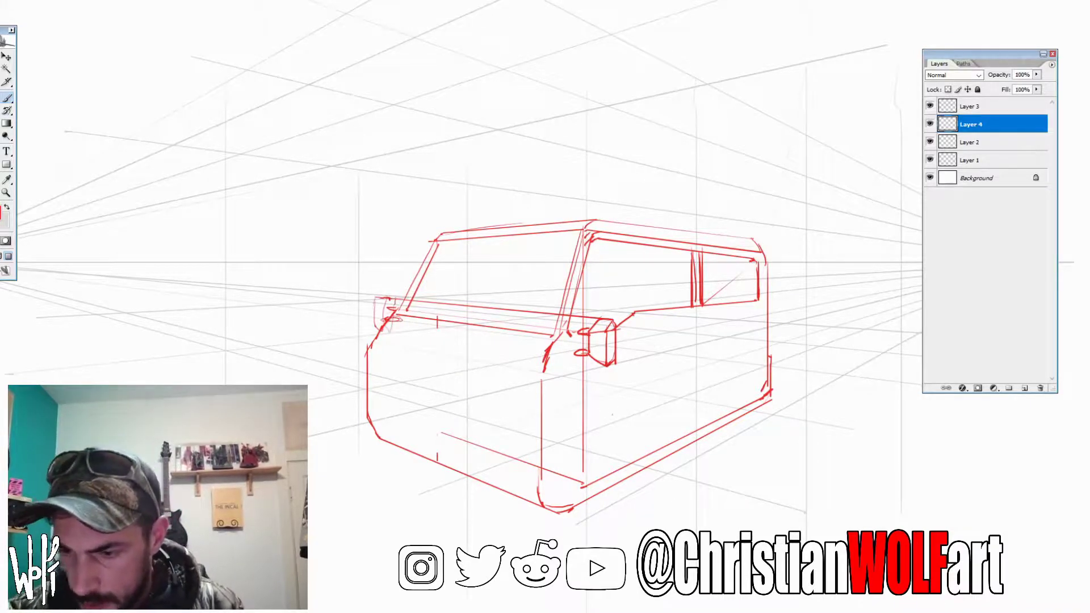
left_click_drag(587, 407, 566, 467)
mouse_move(615, 409)
left_mouse_down()
mouse_move(617, 437)
mouse_move(616, 401)
mouse_move(571, 444)
mouse_move(619, 459)
mouse_move(558, 495)
left_mouse_up()
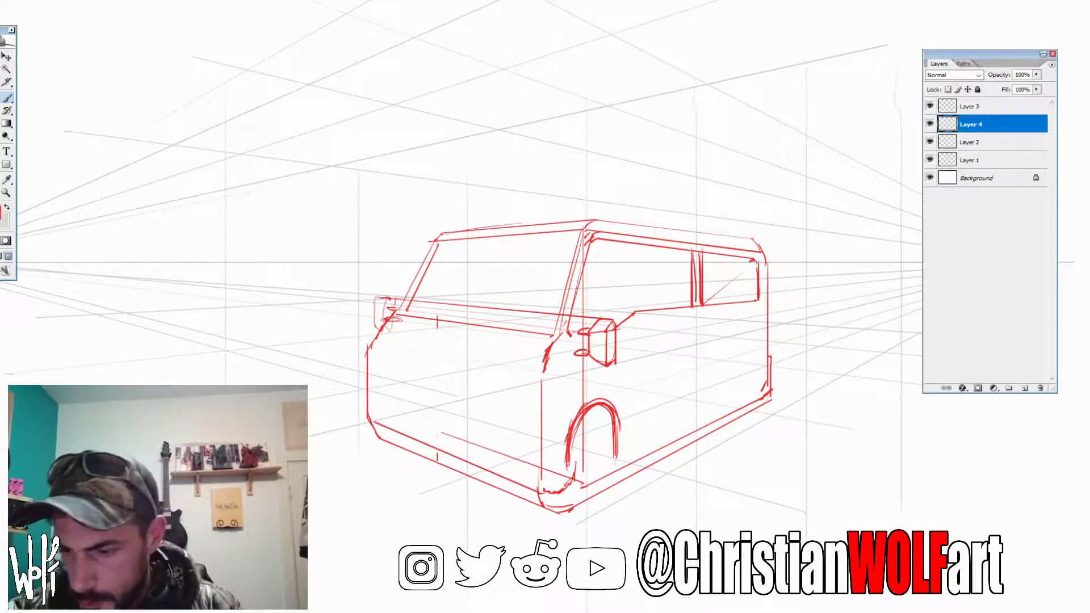
Step: Draw the rear wheel arch, a front hub mark and lower body lines toward the rear wheel
mouse_move(616, 459)
left_mouse_down()
mouse_move(635, 469)
mouse_move(754, 407)
left_mouse_up()
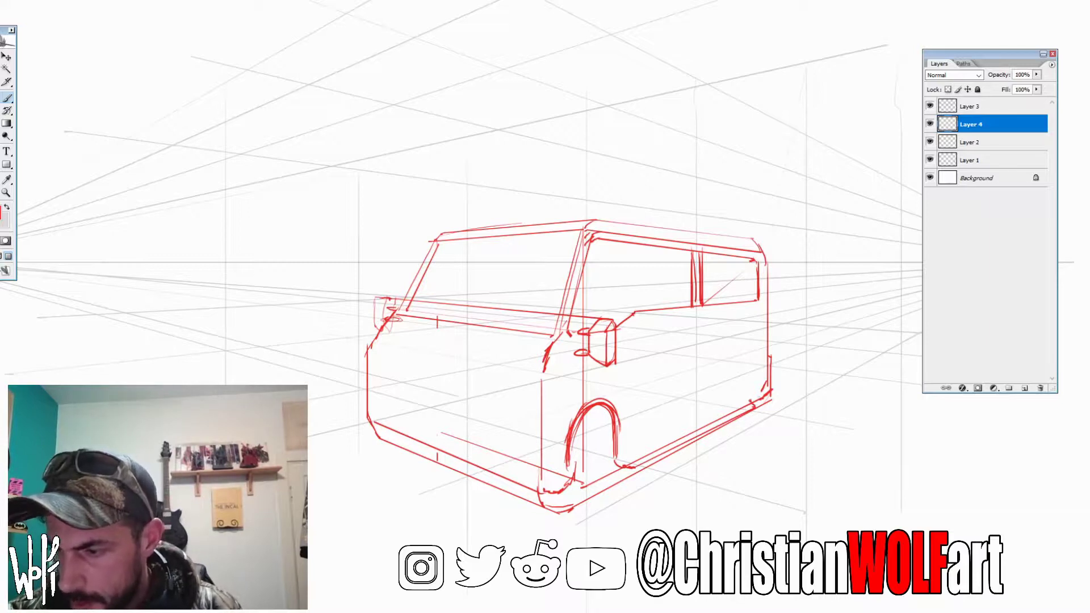
left_click_drag(743, 401, 761, 387)
left_click_drag(742, 341, 744, 405)
mouse_move(762, 347)
left_mouse_down()
mouse_move(762, 389)
mouse_move(755, 340)
mouse_move(746, 401)
mouse_move(760, 390)
left_mouse_up()
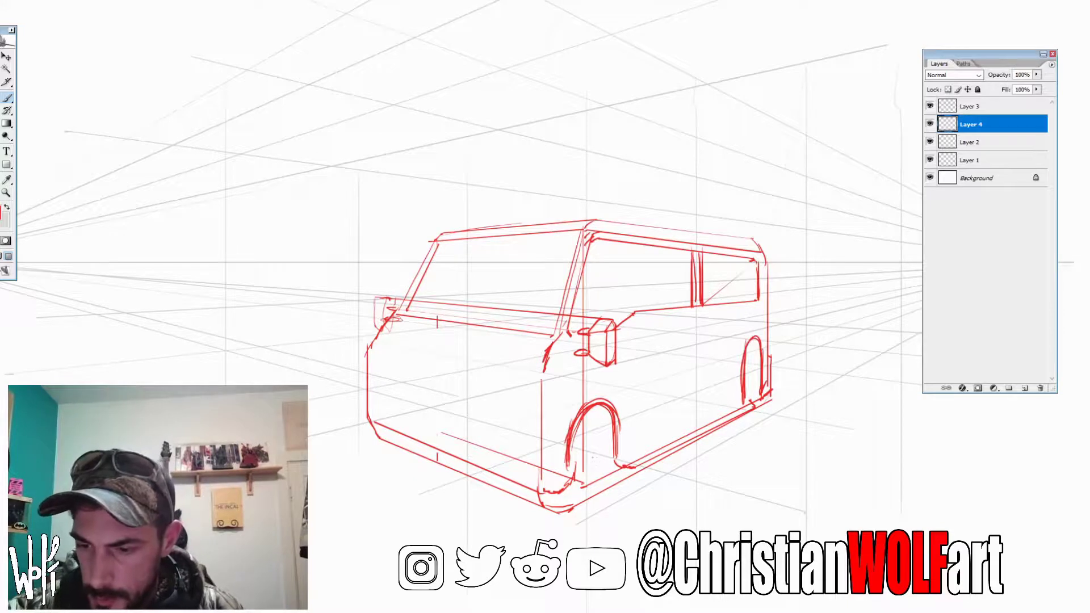
left_click_drag(588, 458, 593, 461)
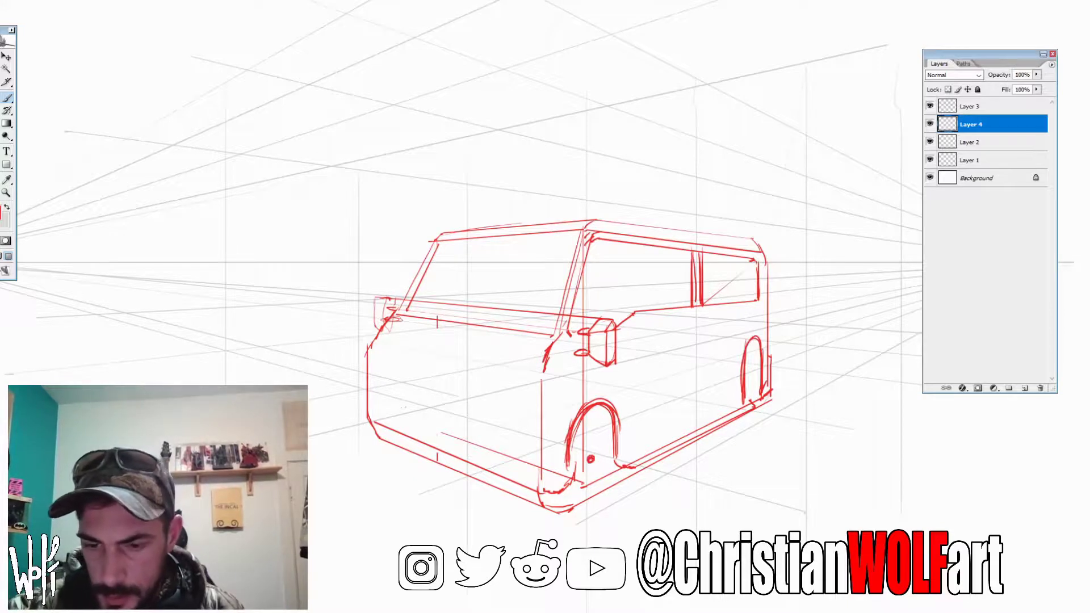
left_click_drag(404, 408, 566, 450)
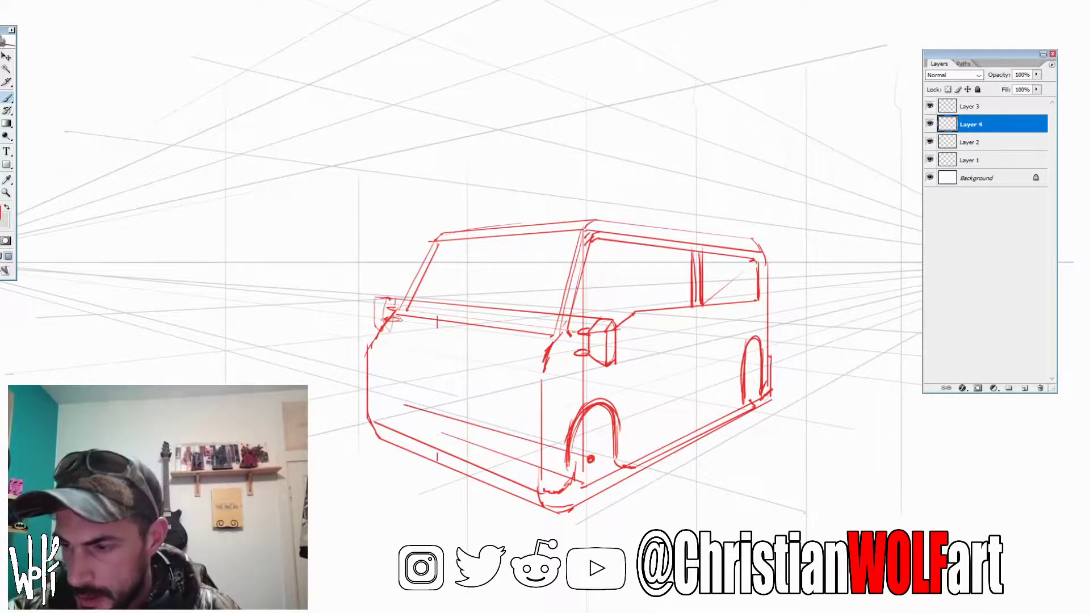
left_click_drag(596, 458, 741, 392)
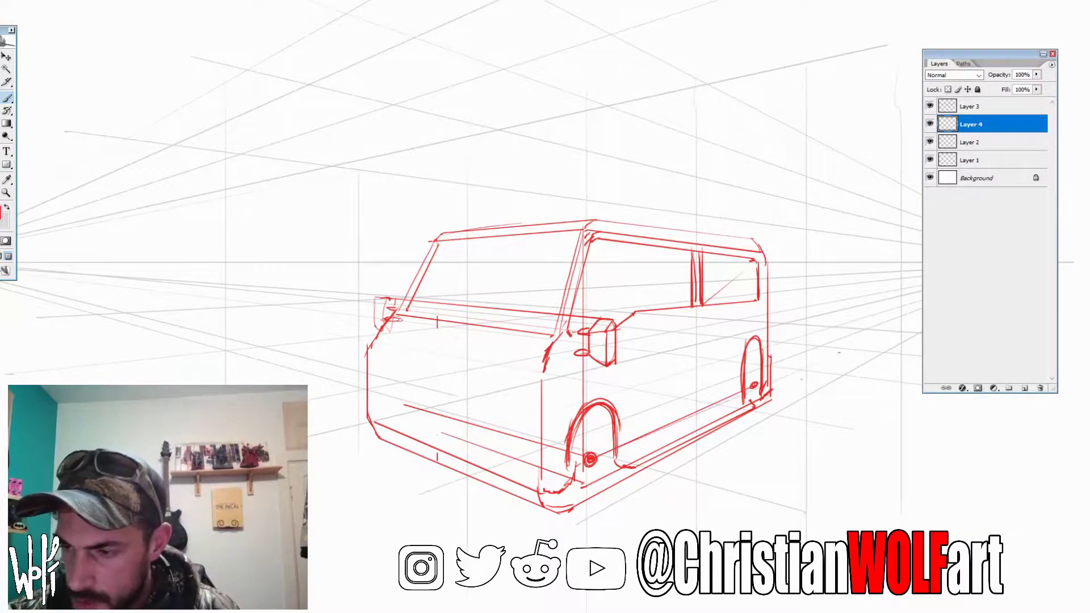
Step: Draw long perspective guide lines across the body and front, plus small arrow marks
mouse_move(828, 351)
left_mouse_down()
mouse_move(853, 357)
mouse_move(831, 371)
left_mouse_up()
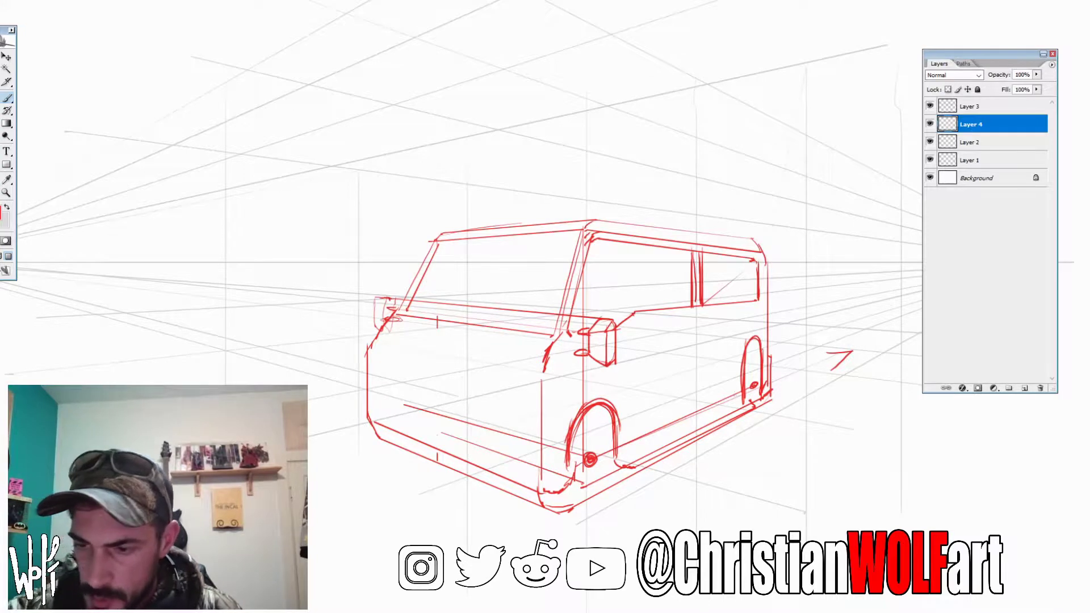
left_click_drag(467, 340, 741, 381)
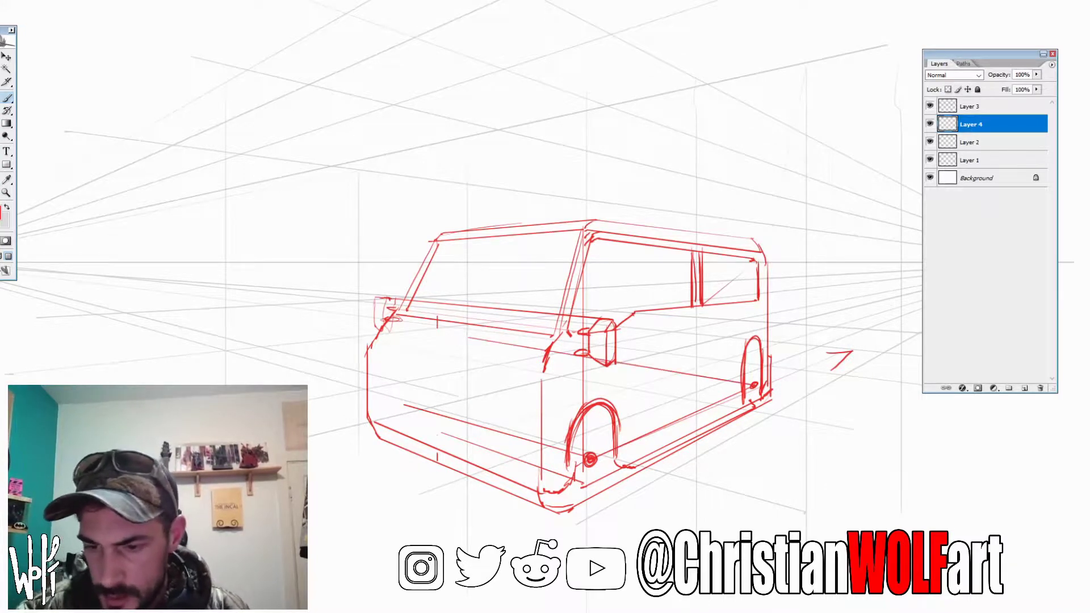
left_click_drag(228, 351, 563, 450)
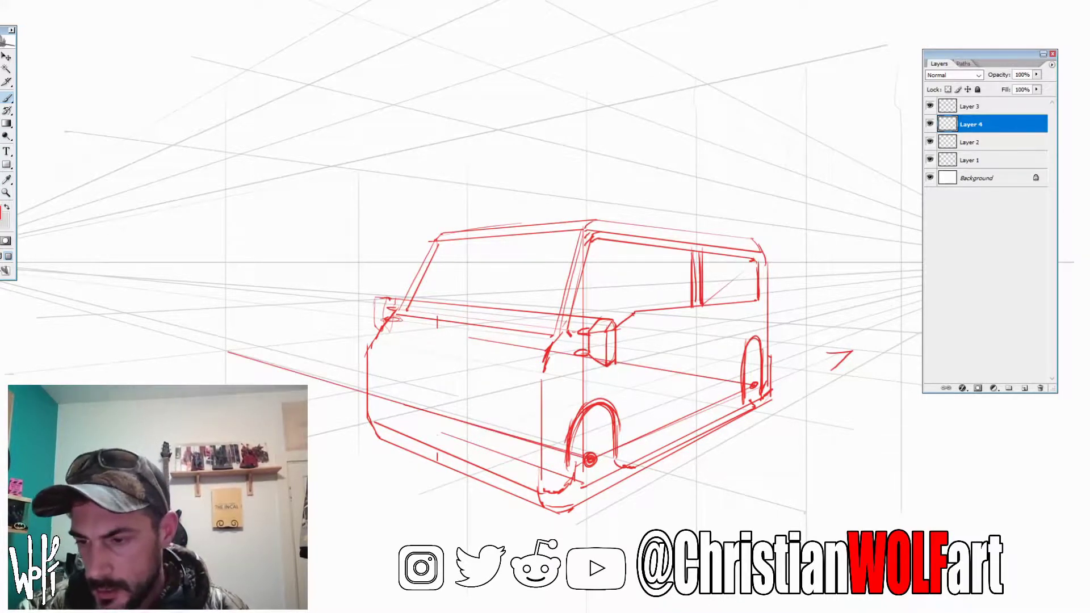
left_click_drag(657, 353, 657, 370)
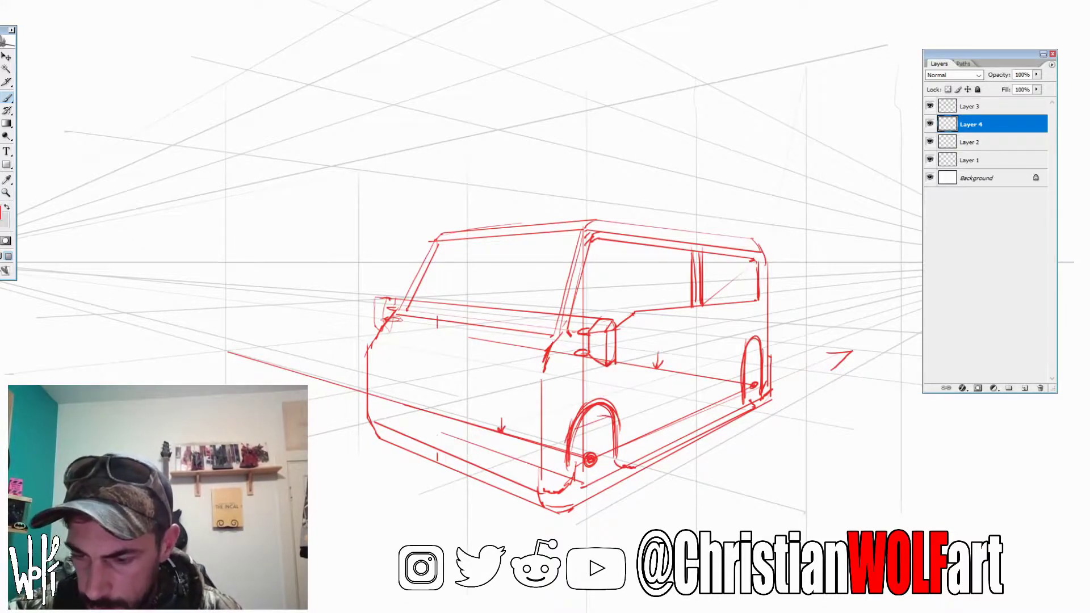
Step: Drop vertical guides through the front wheel, rear wheel and front corner
left_click_drag(613, 453, 614, 515)
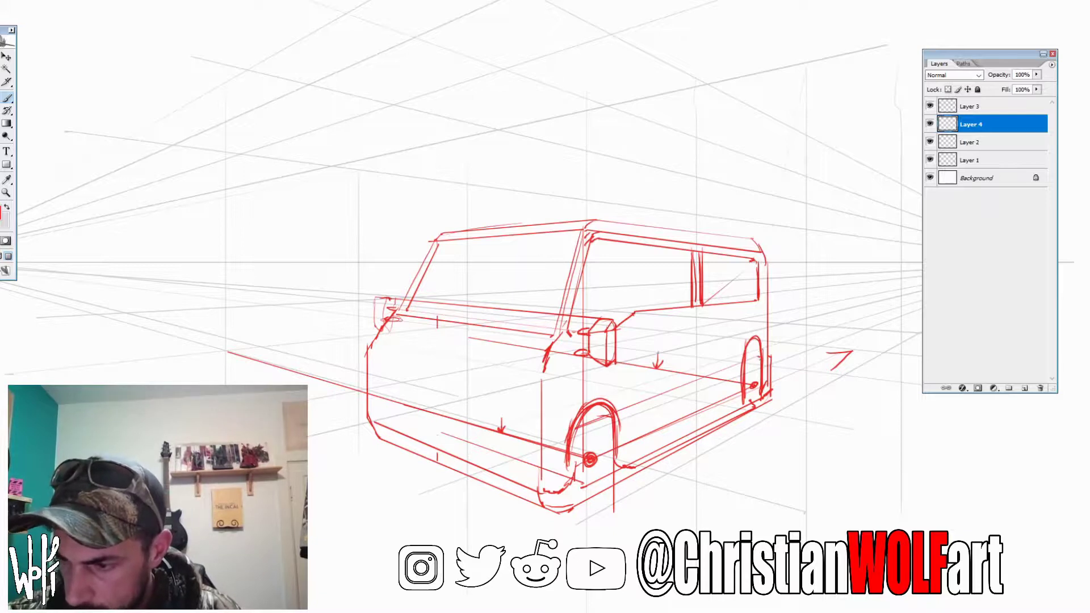
mouse_move(758, 361)
left_mouse_down()
mouse_move(758, 419)
mouse_move(572, 528)
left_mouse_up()
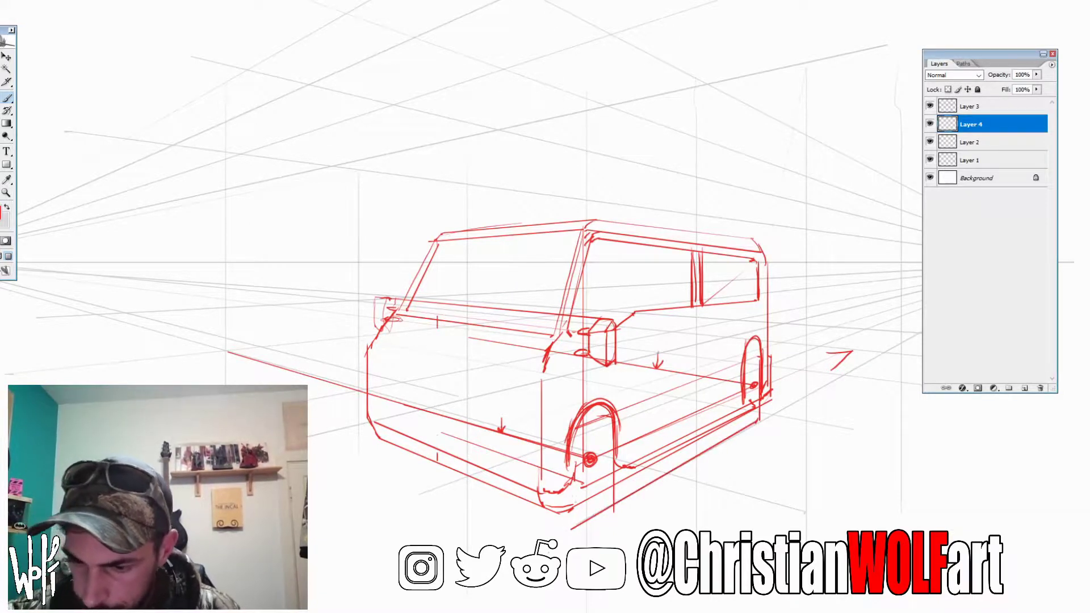
left_click_drag(568, 456, 567, 517)
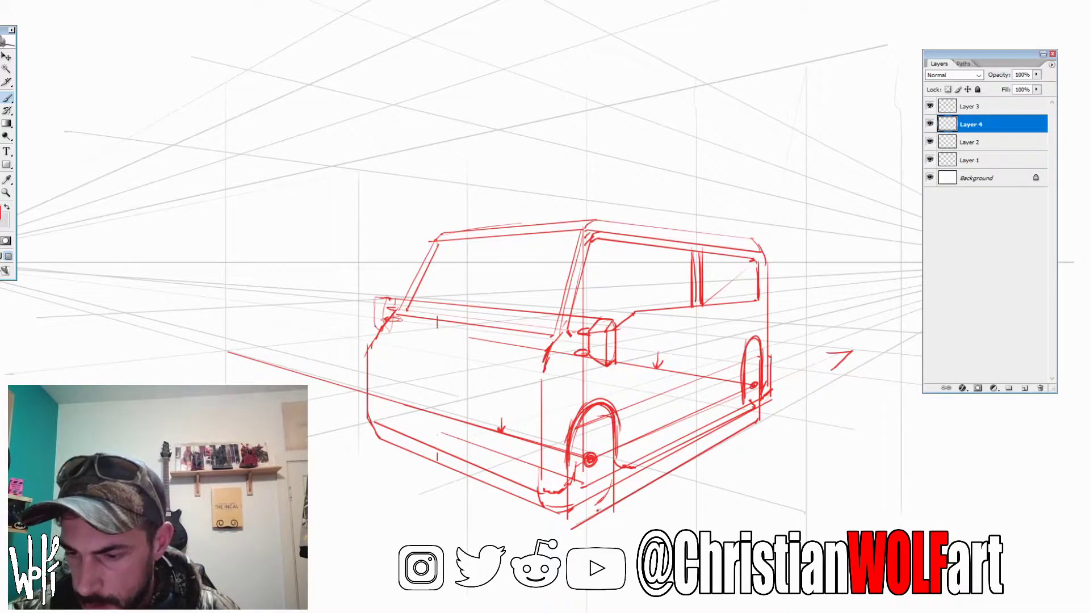
Step: Sketch the front tire around its hub with inner rim curves, and add rear tire detail
left_click_drag(608, 479, 599, 511)
mouse_move(615, 451)
left_mouse_down()
mouse_move(618, 480)
mouse_move(600, 510)
left_mouse_up()
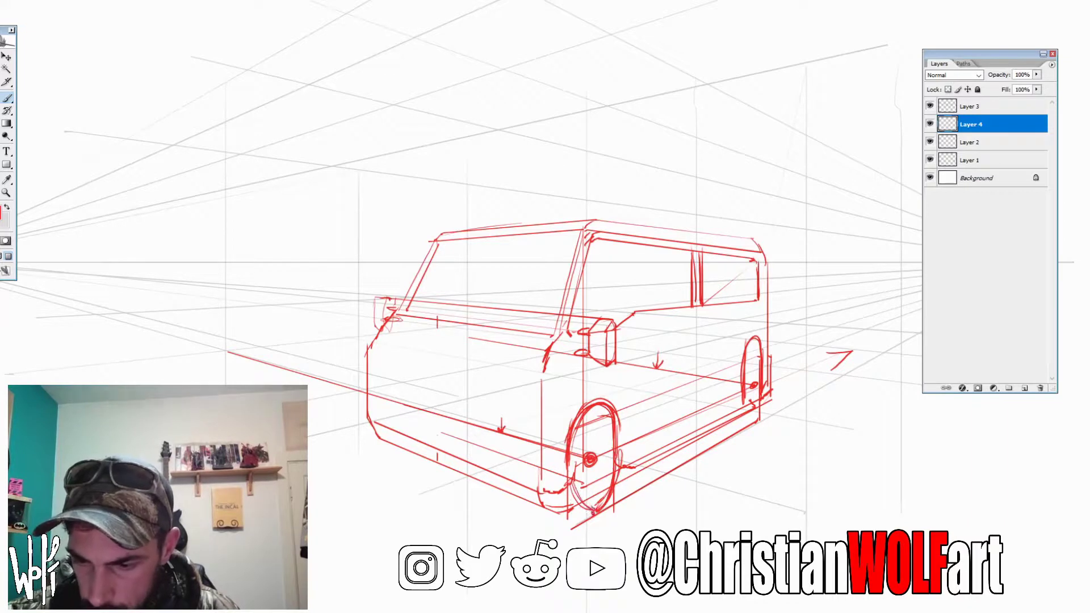
left_click_drag(565, 502, 591, 510)
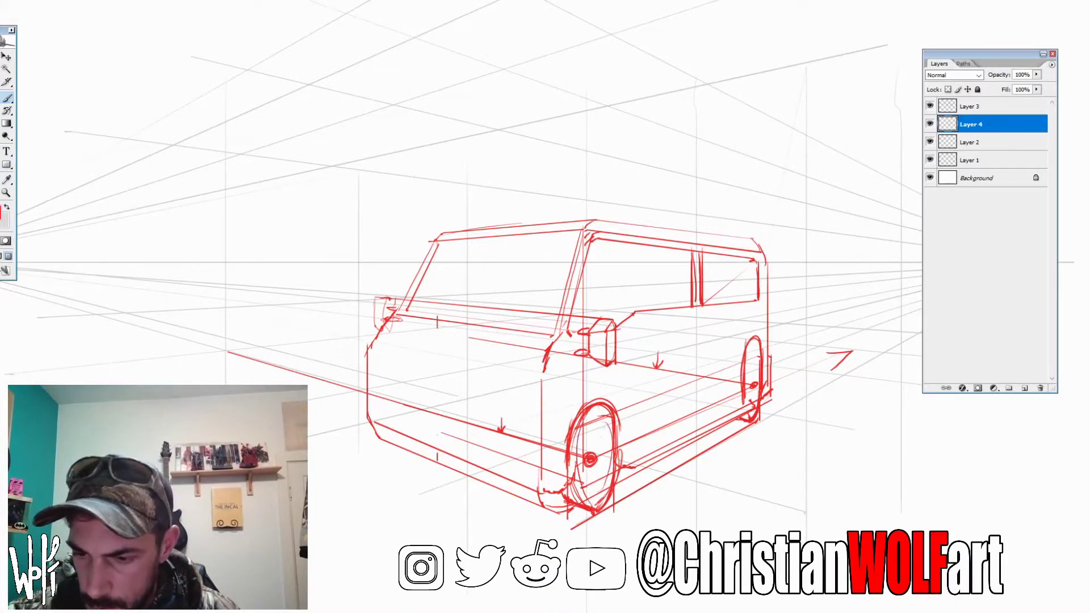
left_click_drag(593, 414, 593, 497)
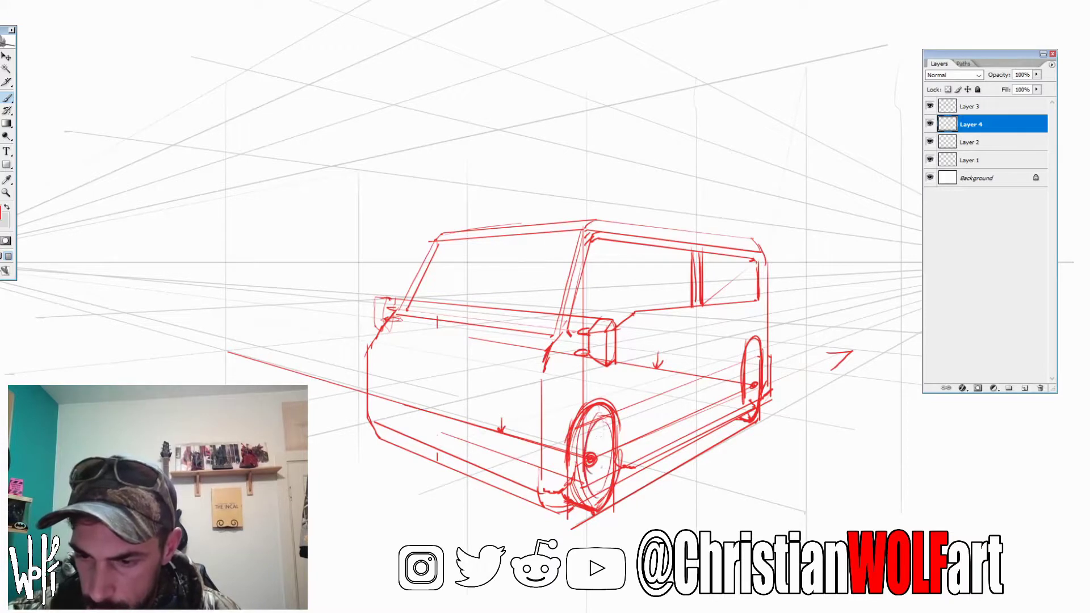
mouse_move(599, 447)
left_mouse_down()
mouse_move(597, 485)
mouse_move(607, 492)
left_mouse_up()
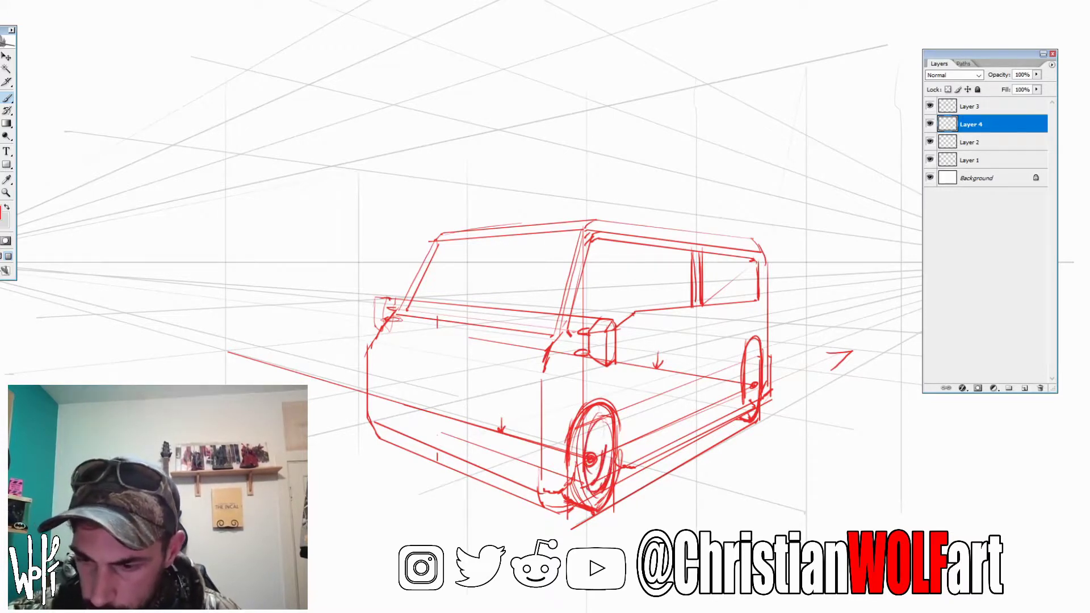
left_click_drag(608, 423, 606, 450)
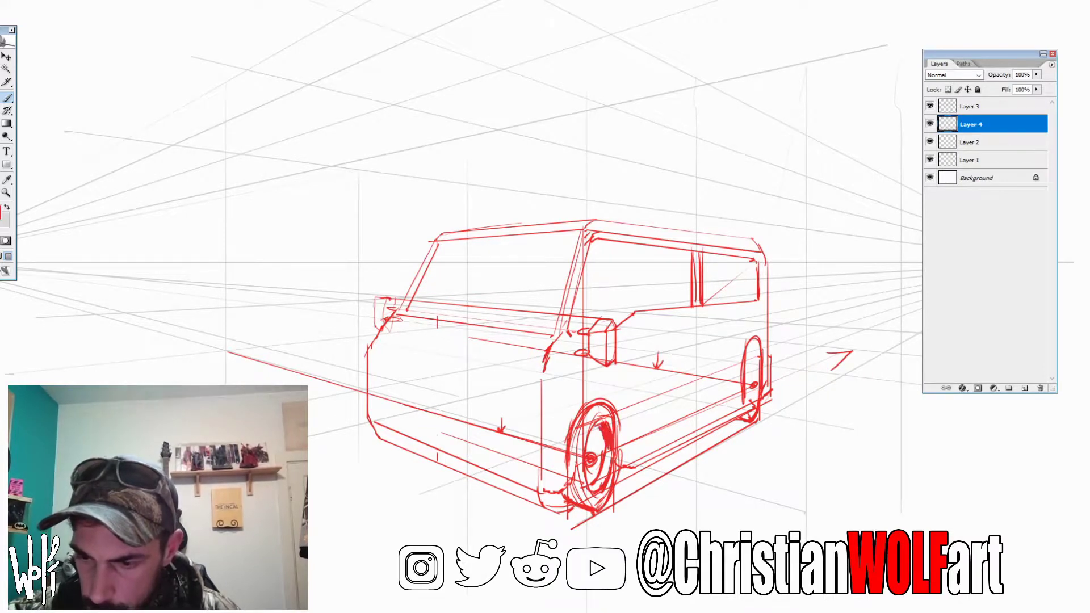
left_click_drag(753, 351, 751, 369)
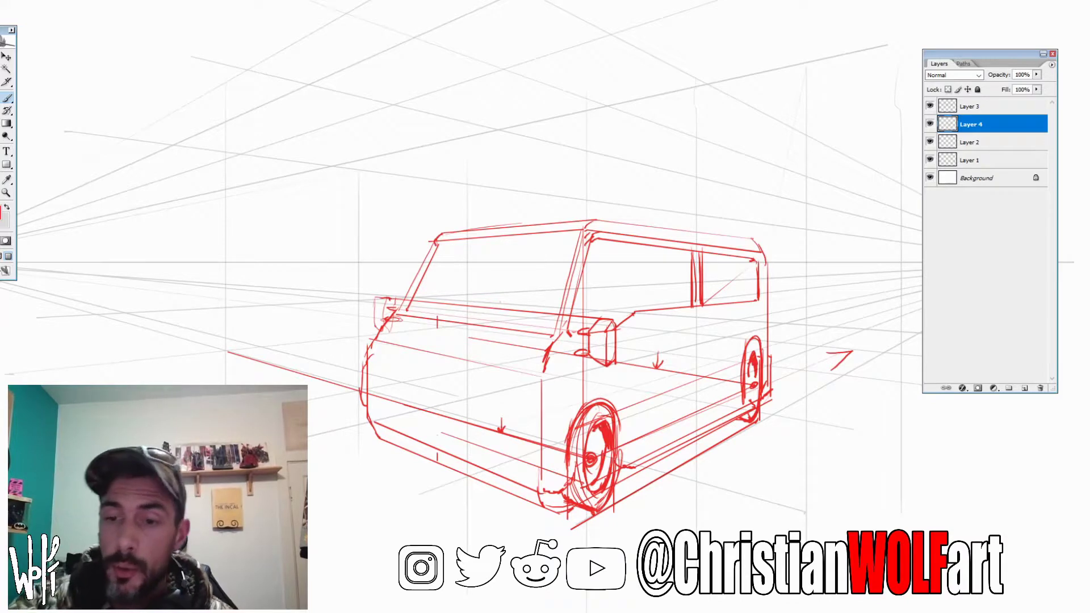
Step: Sketch a freehand curve left of the van, then undo it with Ctrl+Alt+Z
left_click_drag(426, 163, 345, 307)
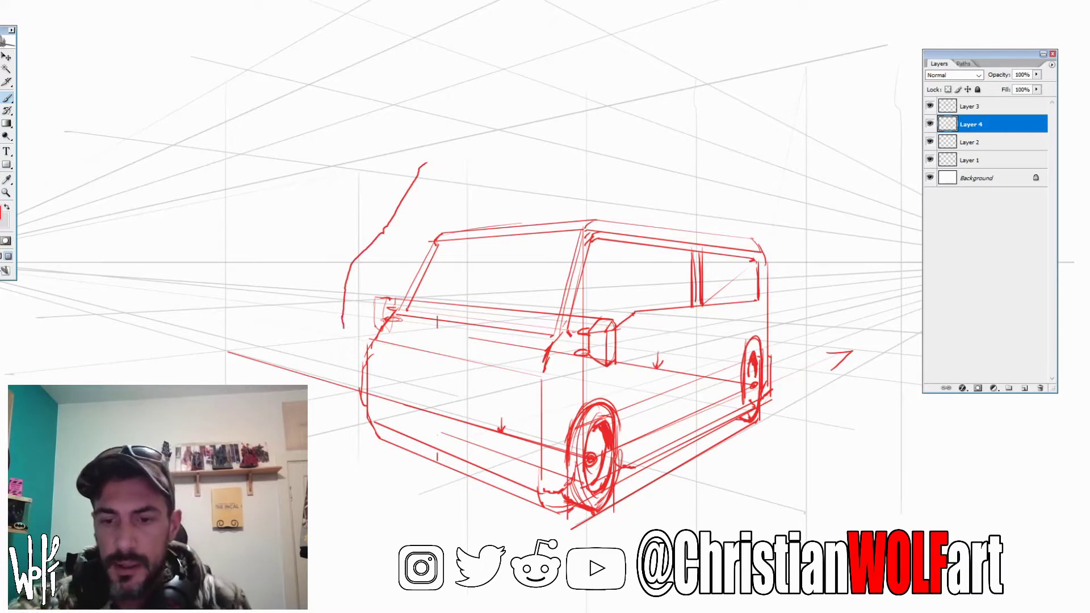
left_click_drag(344, 307, 366, 341)
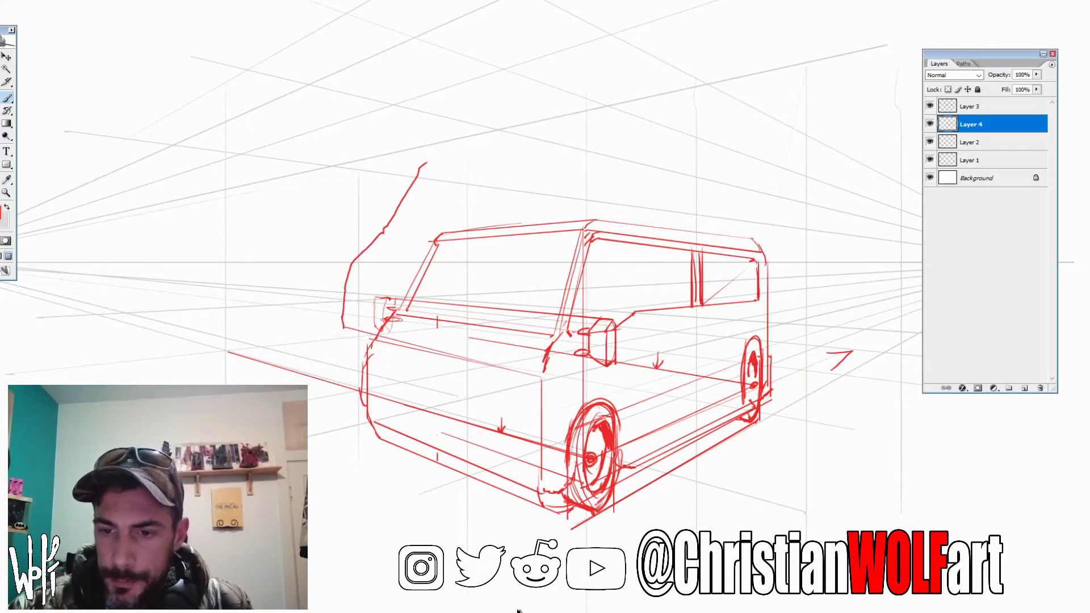
key("ctrl+alt+z")
key("ctrl+alt+z")
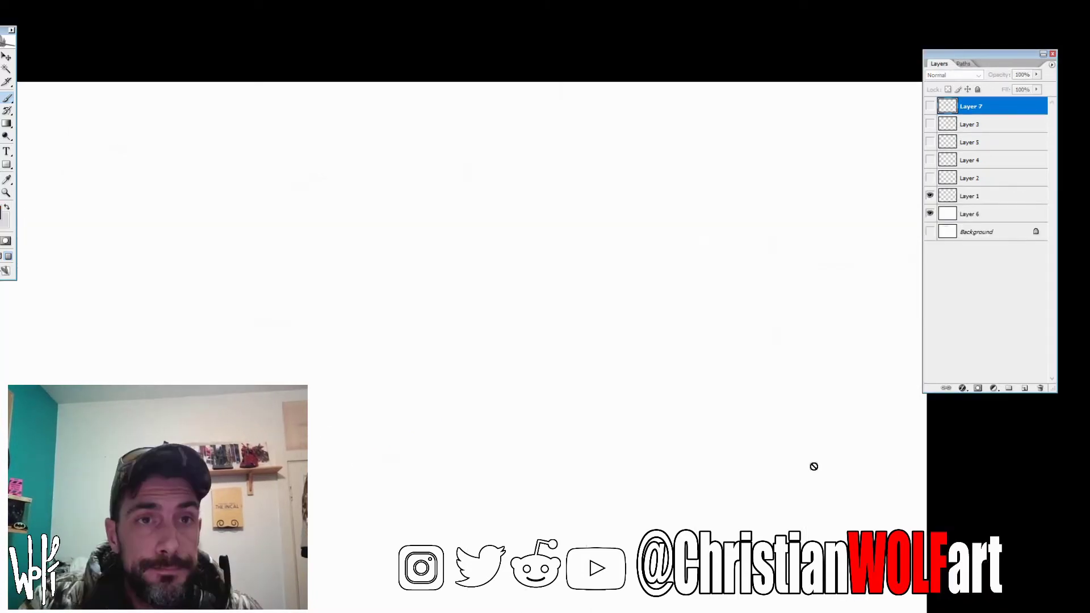